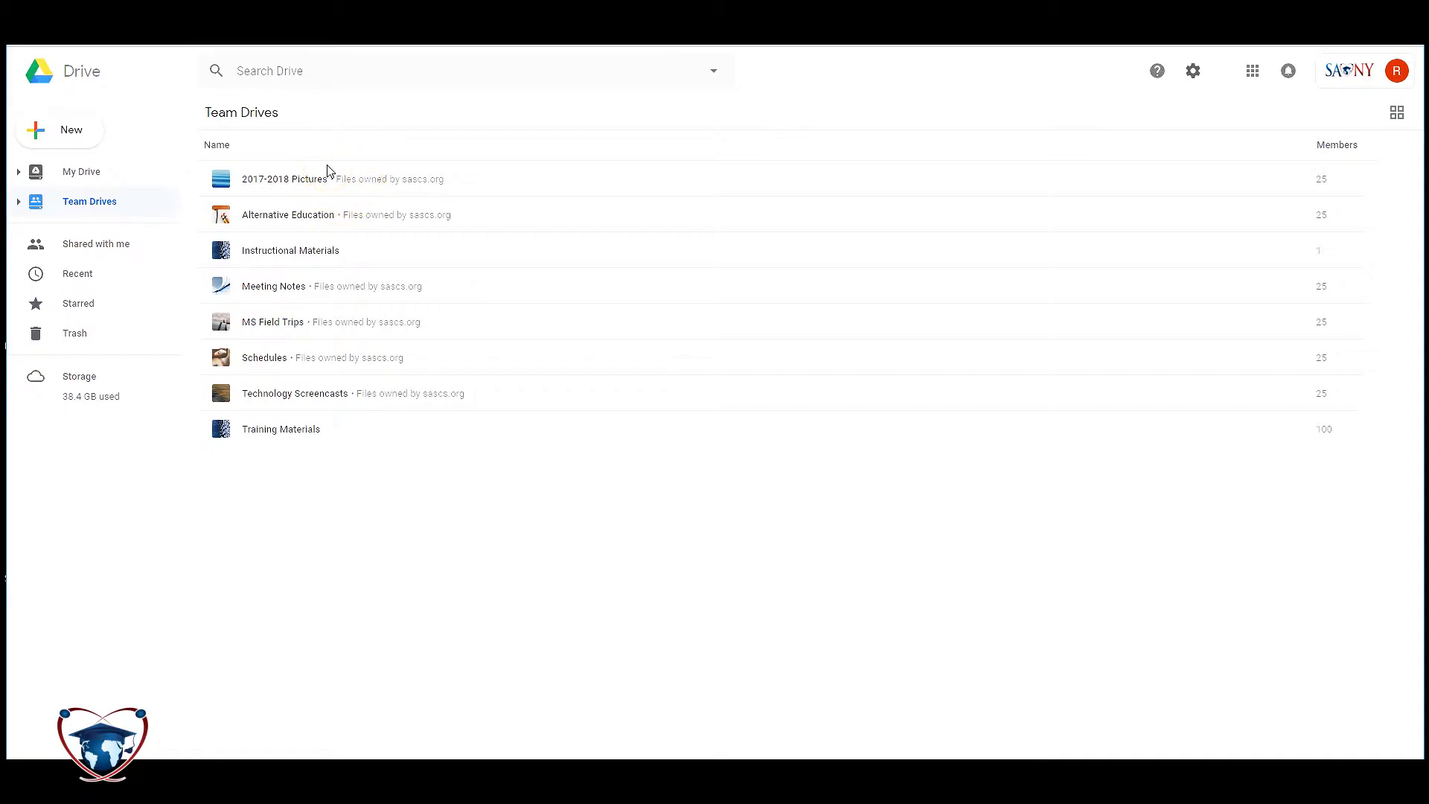
# - Browse the Alternative Education, Meeting Notes and MS Field Trips drives, then expand the Team Drives tree
pyautogui.click(306, 215)
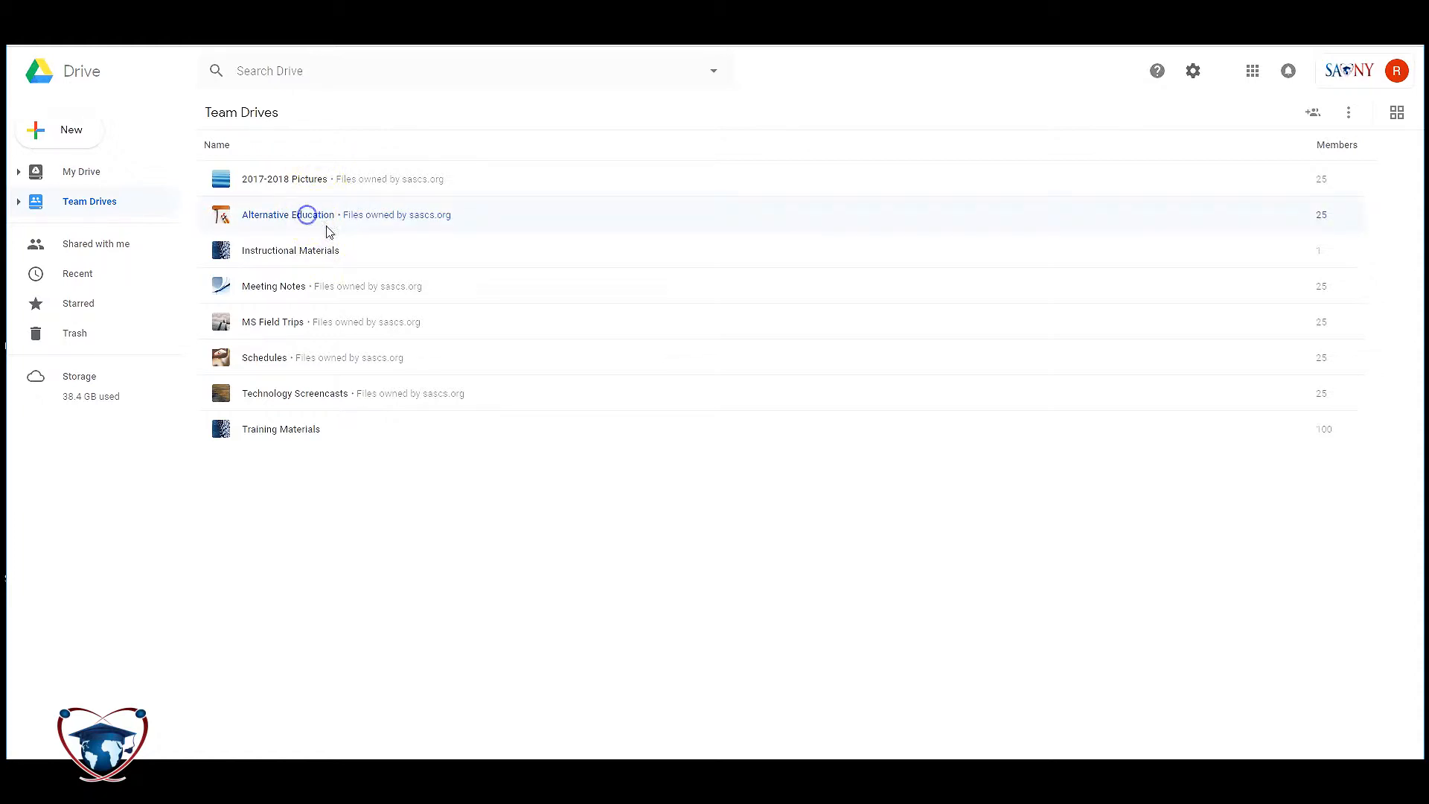
pyautogui.click(276, 286)
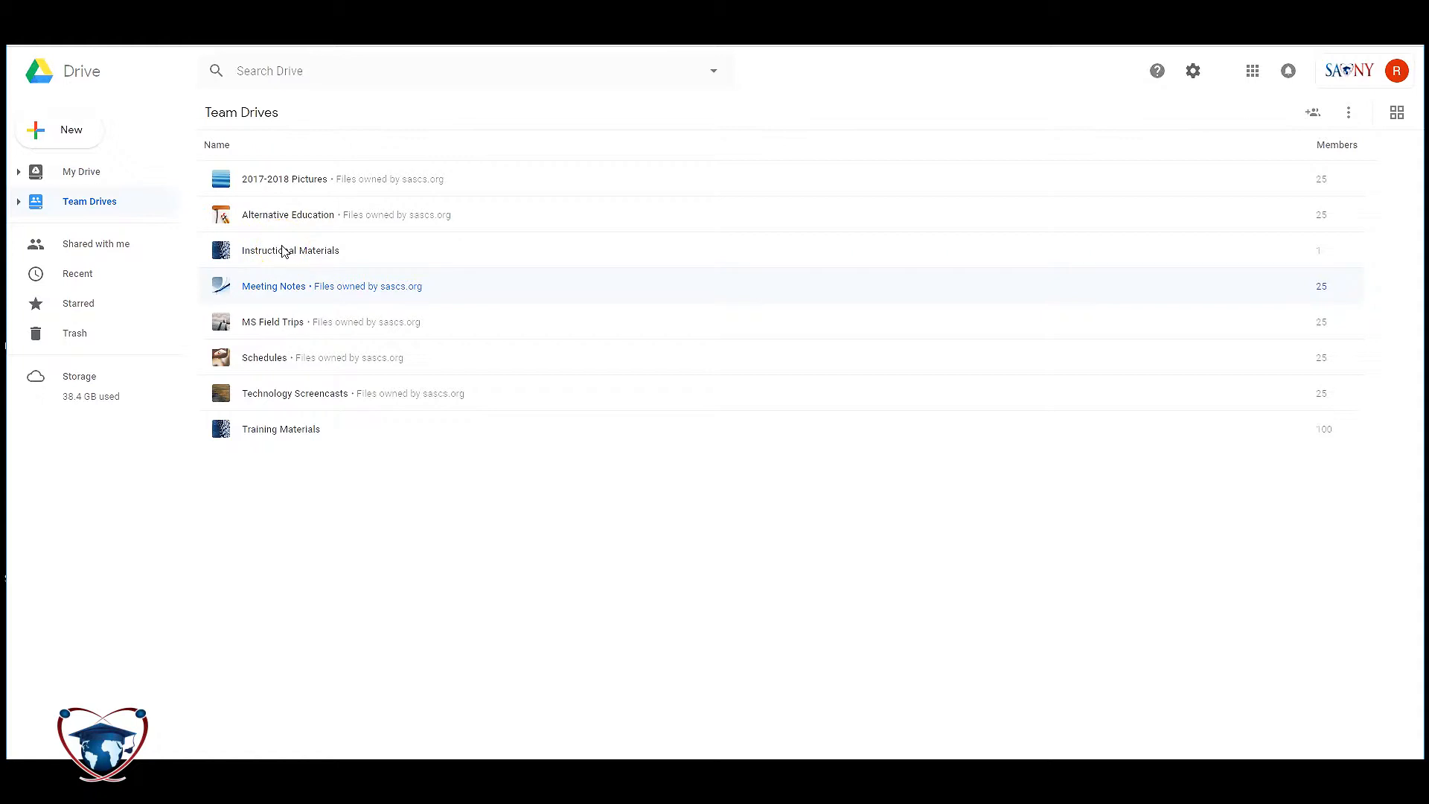
pyautogui.click(293, 318)
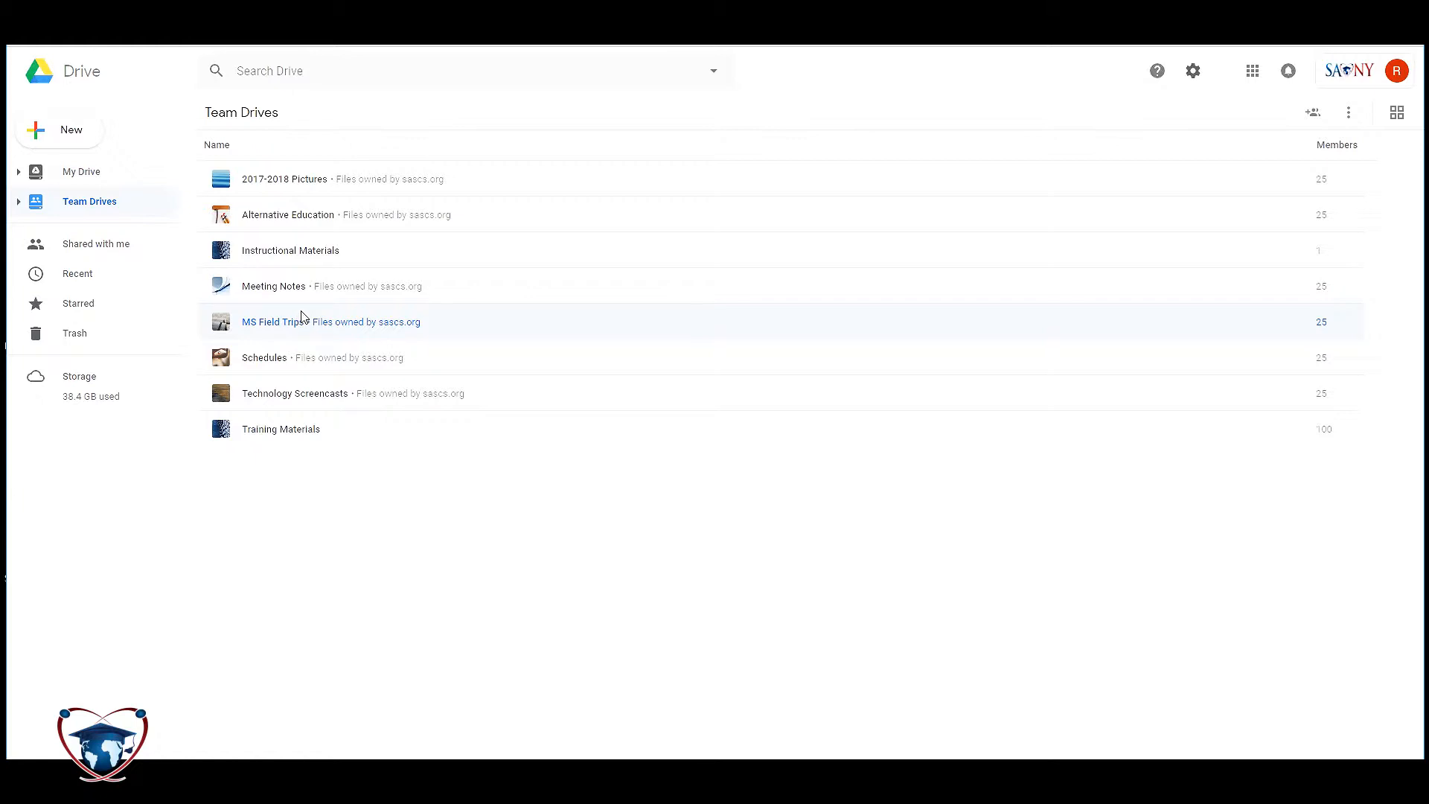
pyautogui.click(339, 324)
pyautogui.click(337, 304)
pyautogui.click(19, 202)
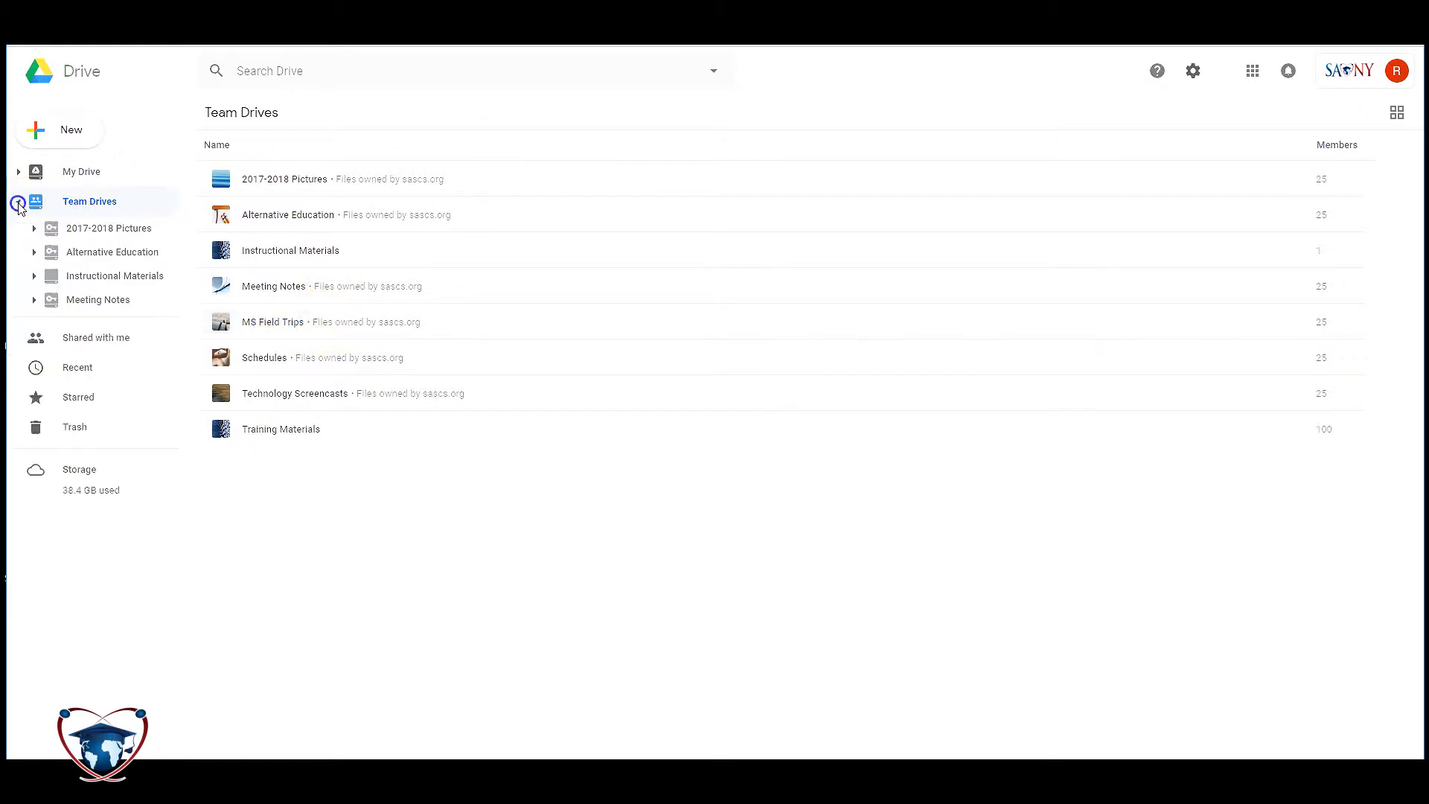
# - Create a new team drive named 'Example 1' and begin adding members to it
pyautogui.click(18, 203)
pyautogui.rightClick(86, 202)
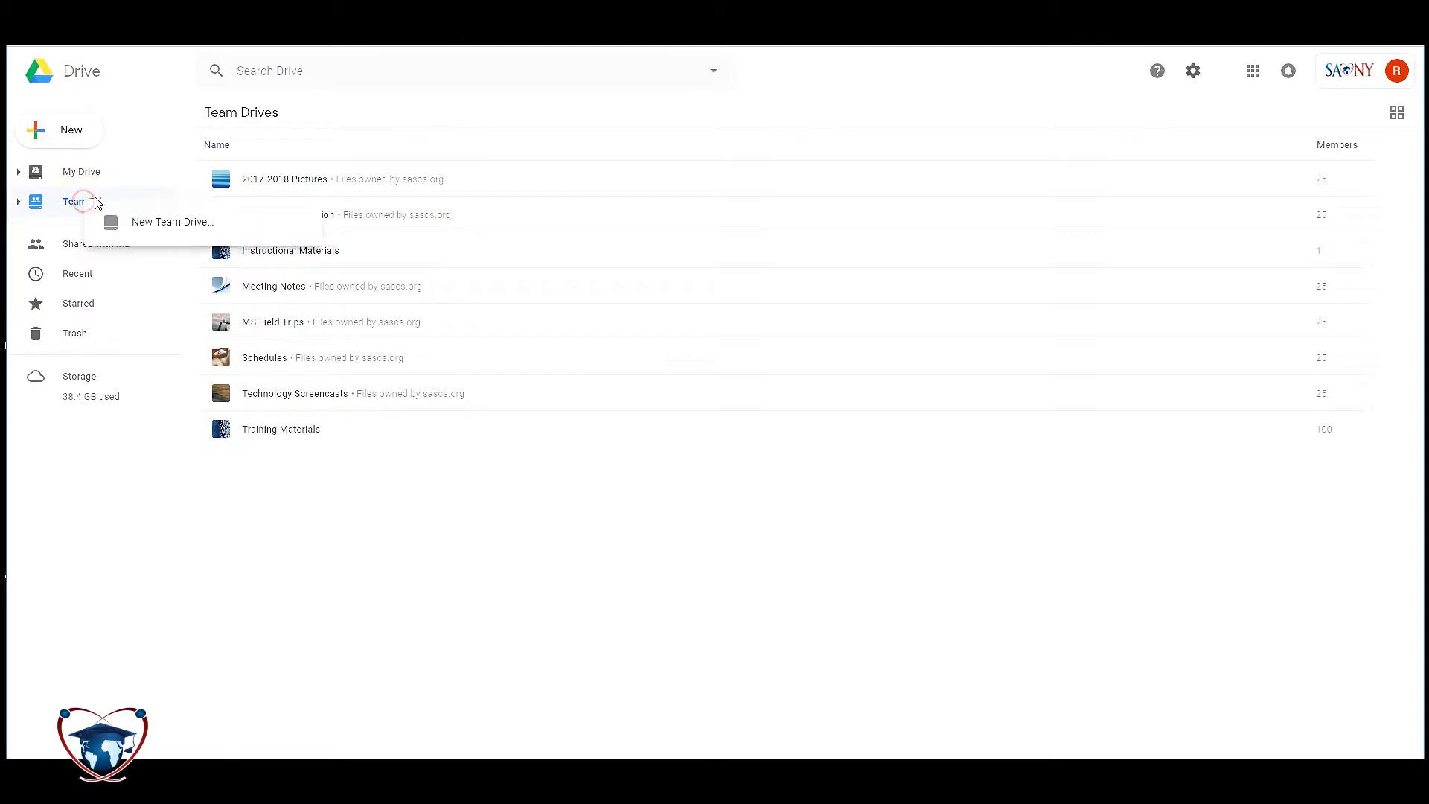
pyautogui.click(138, 223)
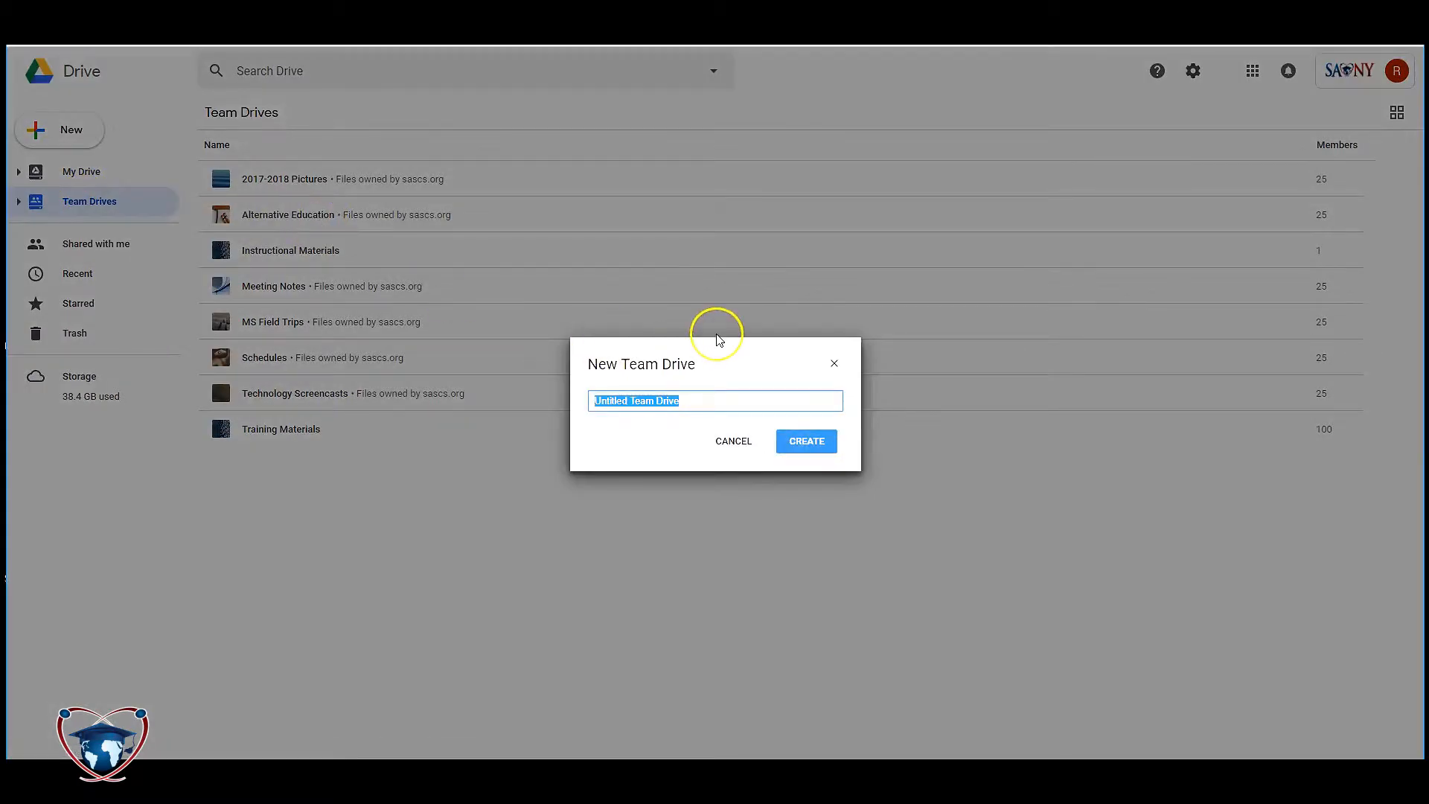
pyautogui.write('Example 1')
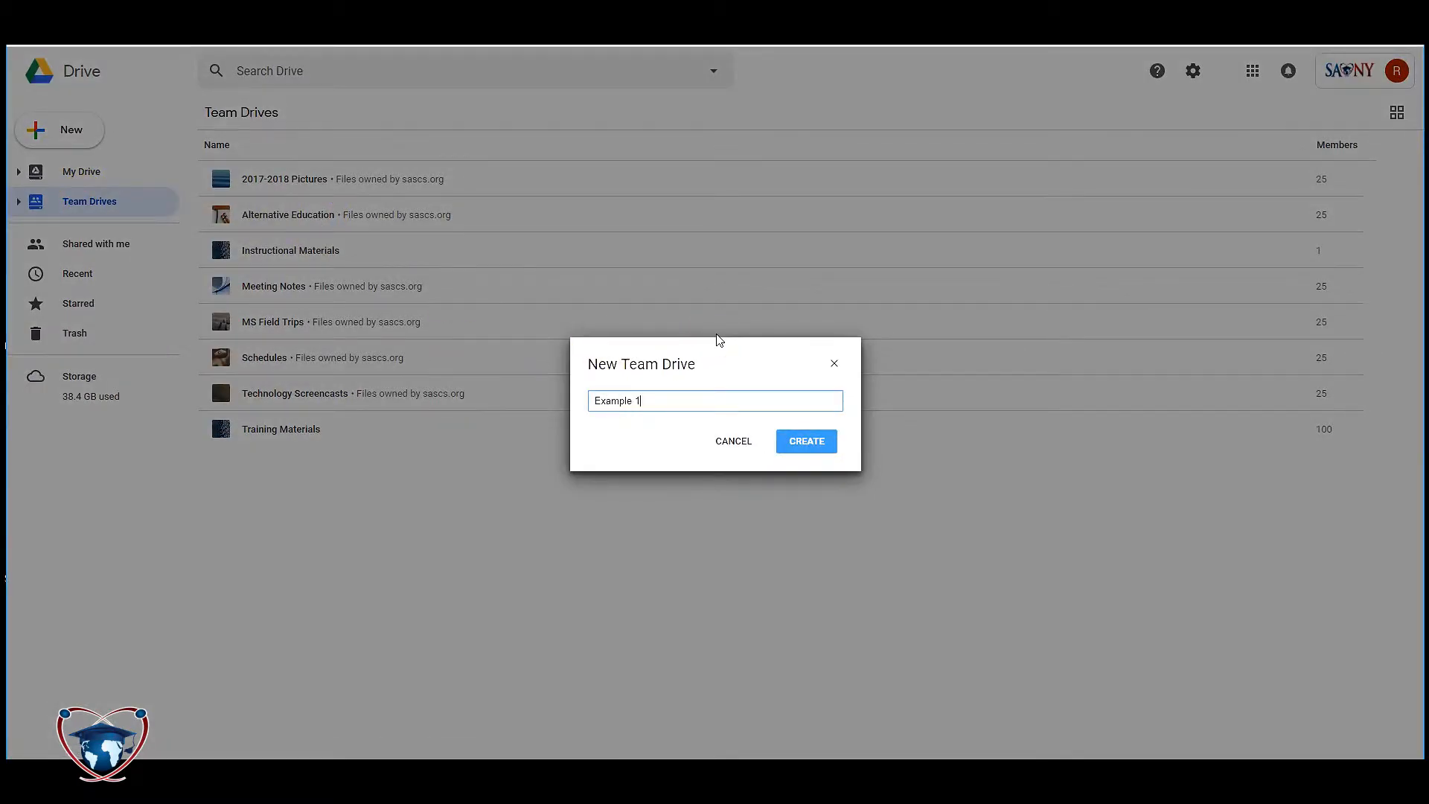
pyautogui.click(796, 441)
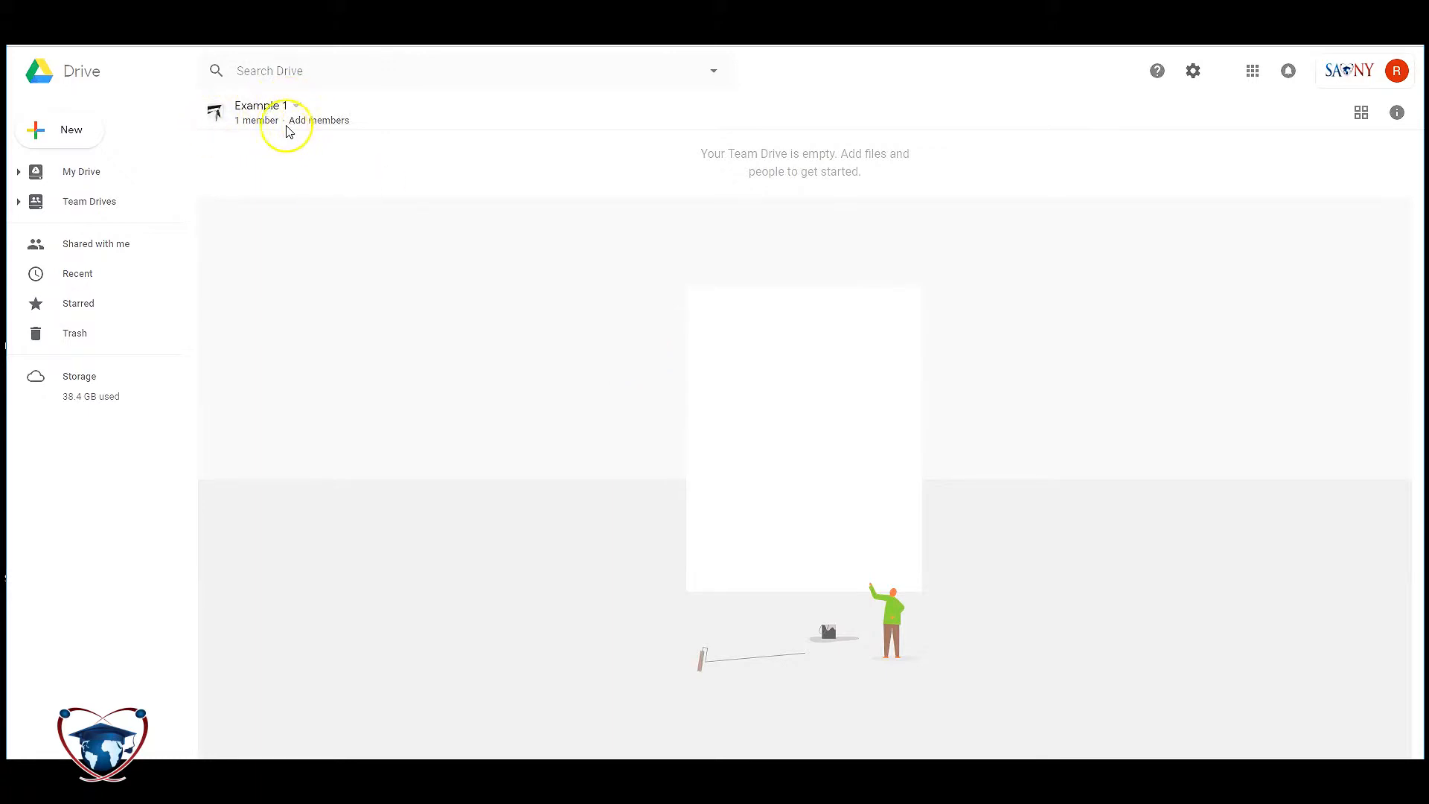
pyautogui.click(312, 120)
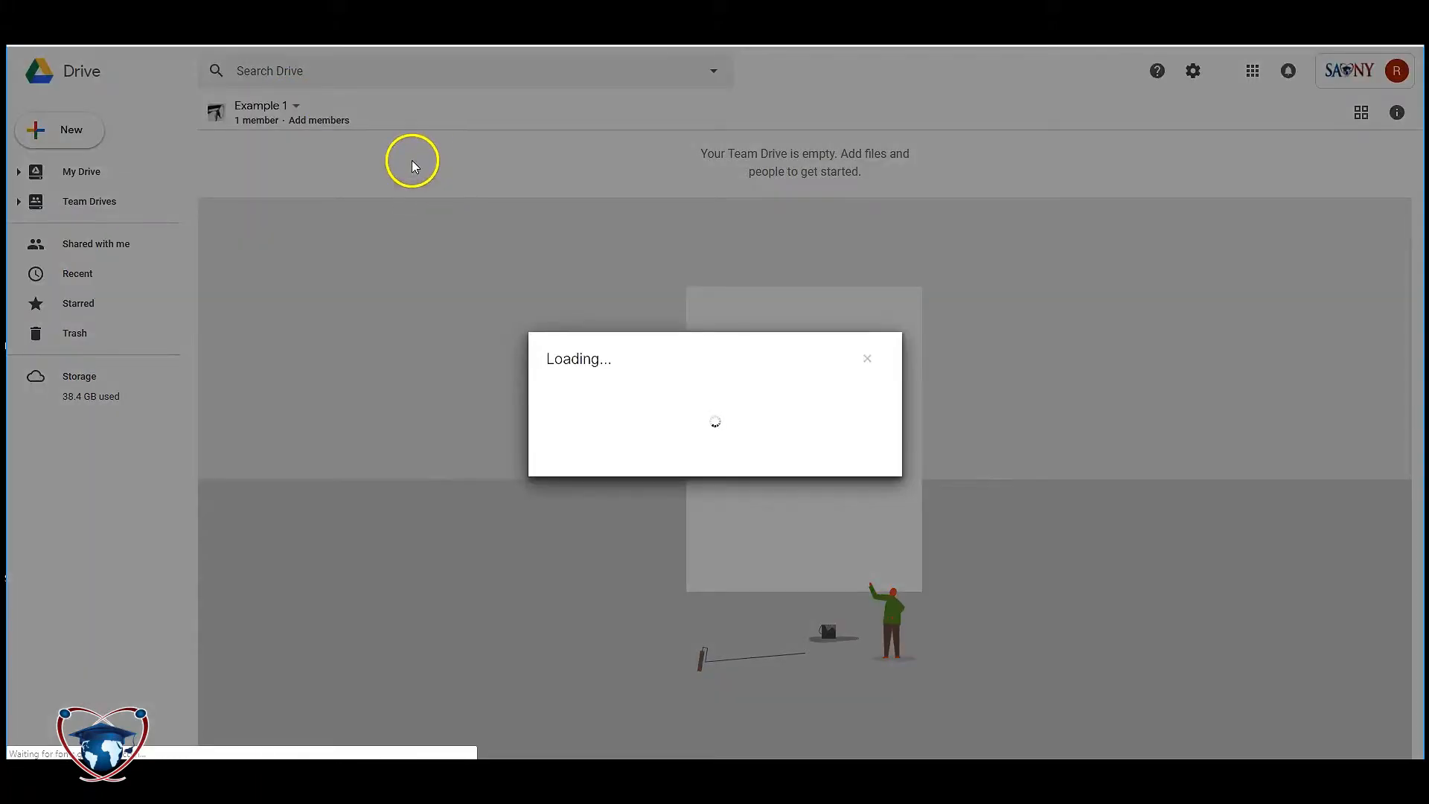
# - Review the available member roles, keeping Content manager selected
pyautogui.click(571, 311)
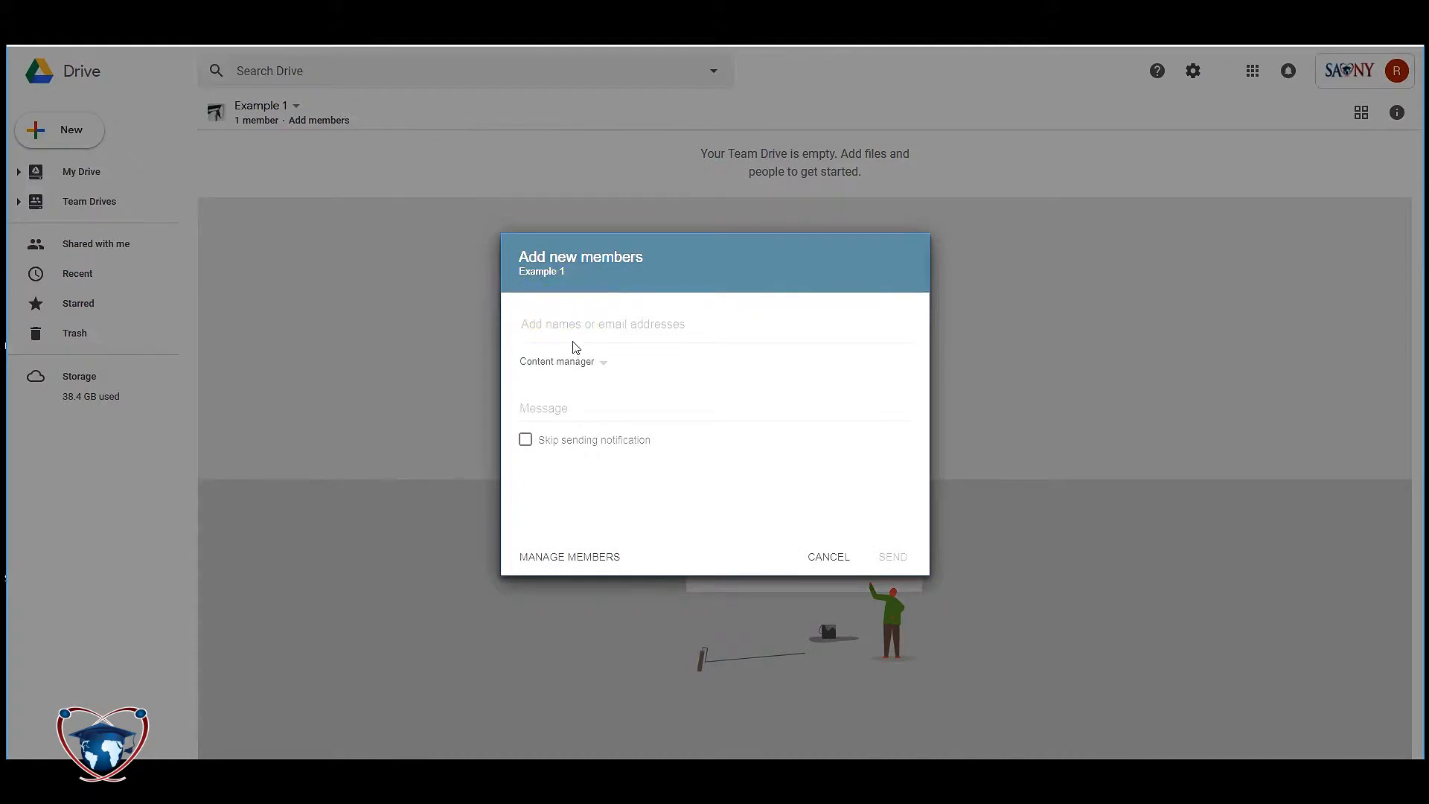
pyautogui.click(580, 361)
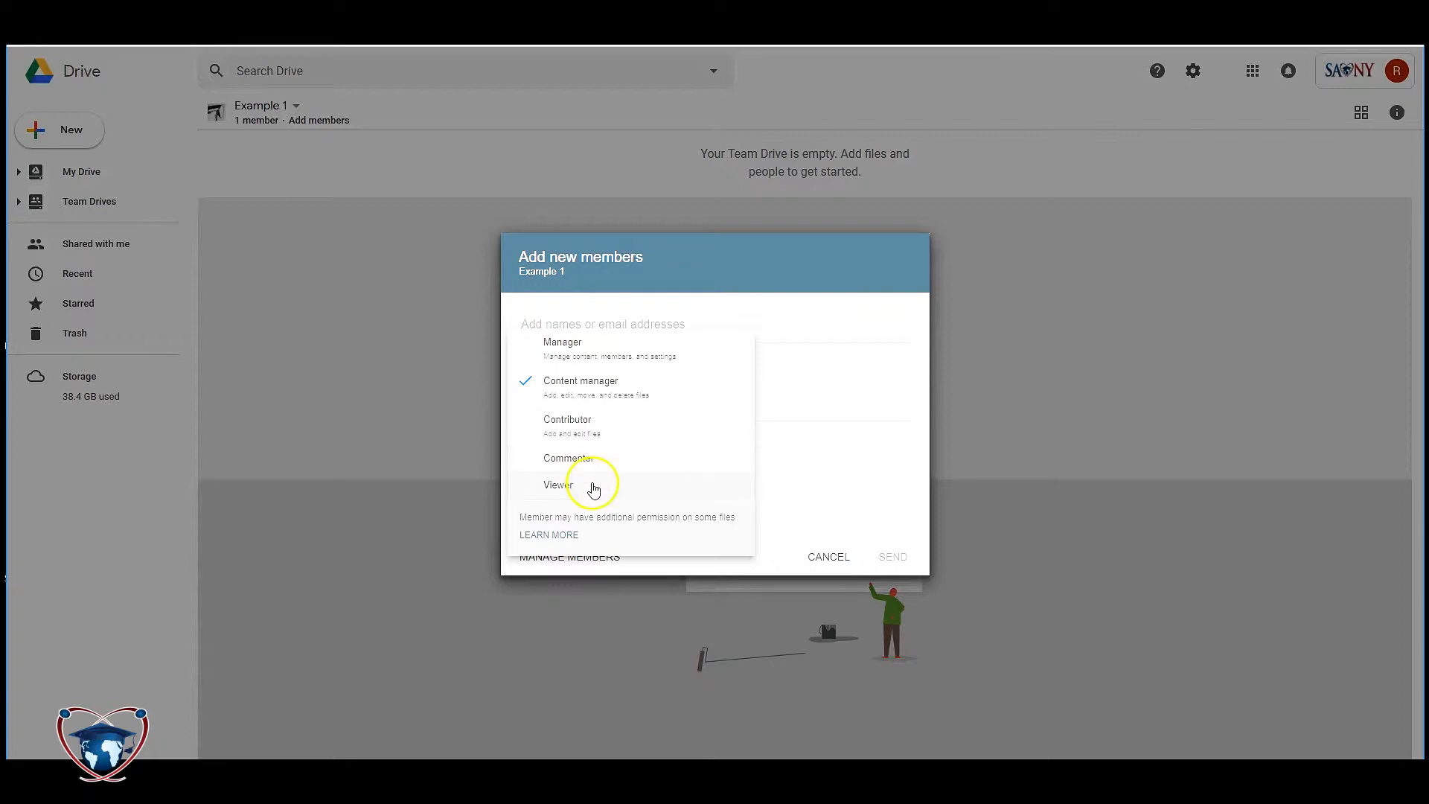
pyautogui.click(791, 460)
# - Add SASCS High School as a recipient and write a welcome message about contributing
pyautogui.click(673, 320)
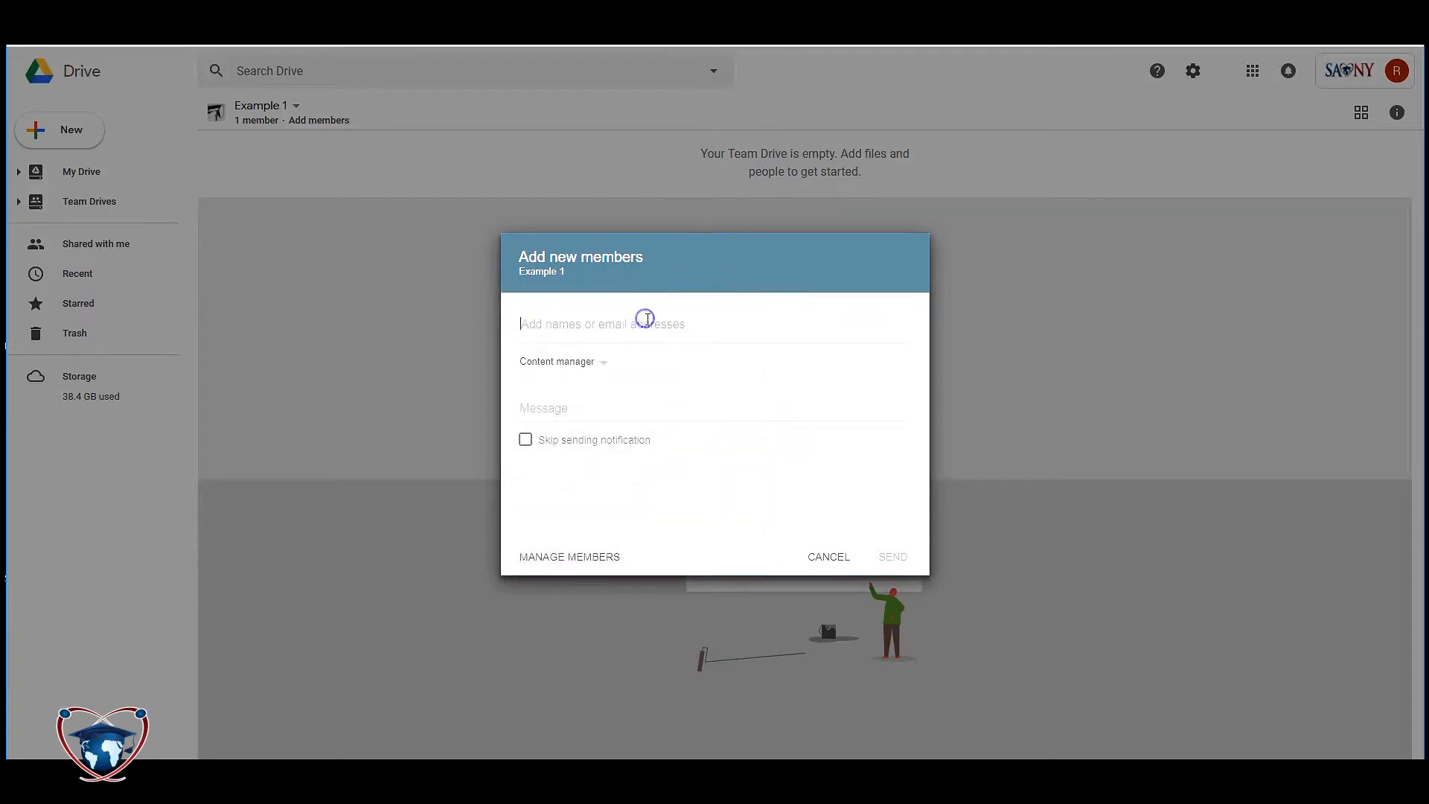
pyautogui.write('sashs')
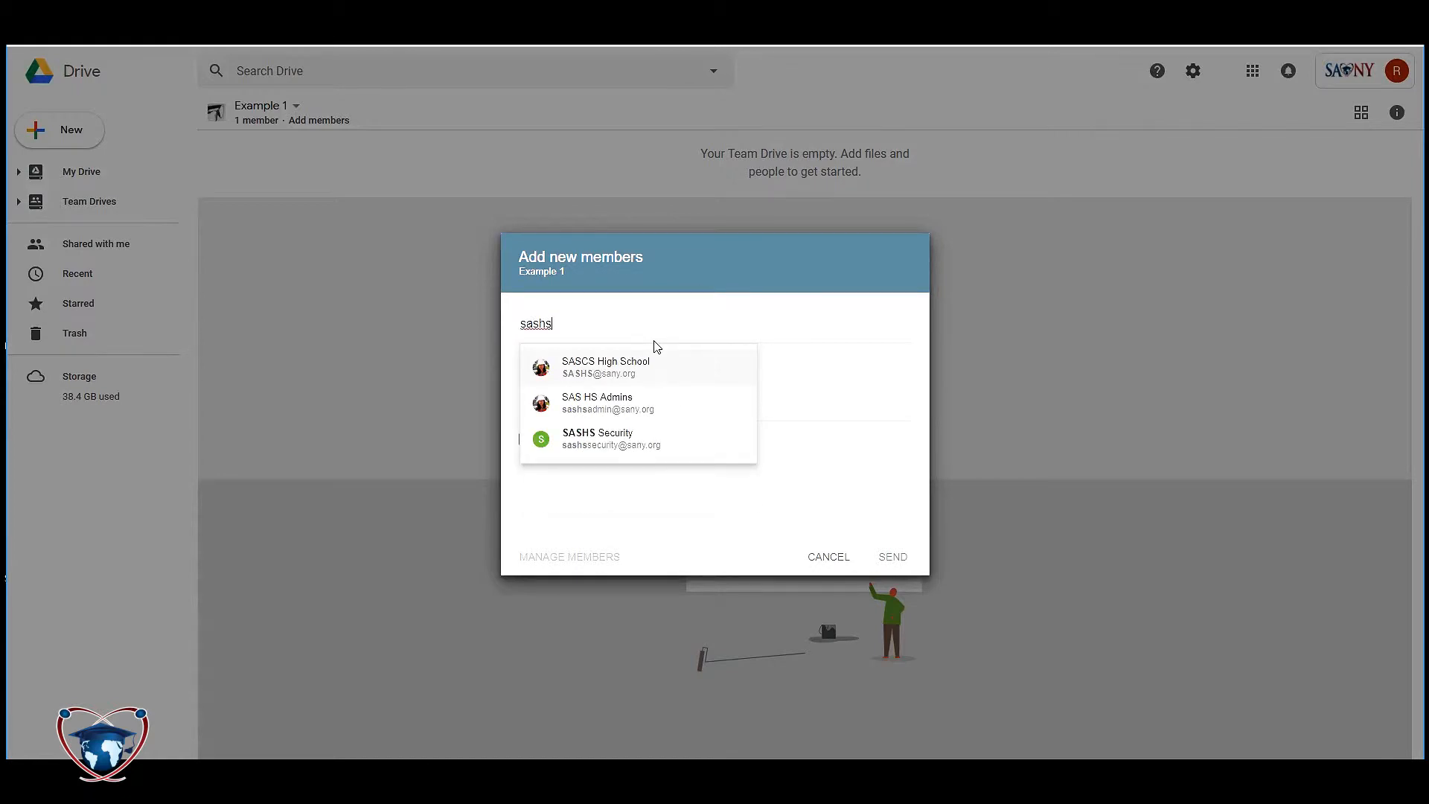
pyautogui.click(562, 367)
pyautogui.click(615, 379)
pyautogui.click(559, 406)
pyautogui.write('Her')
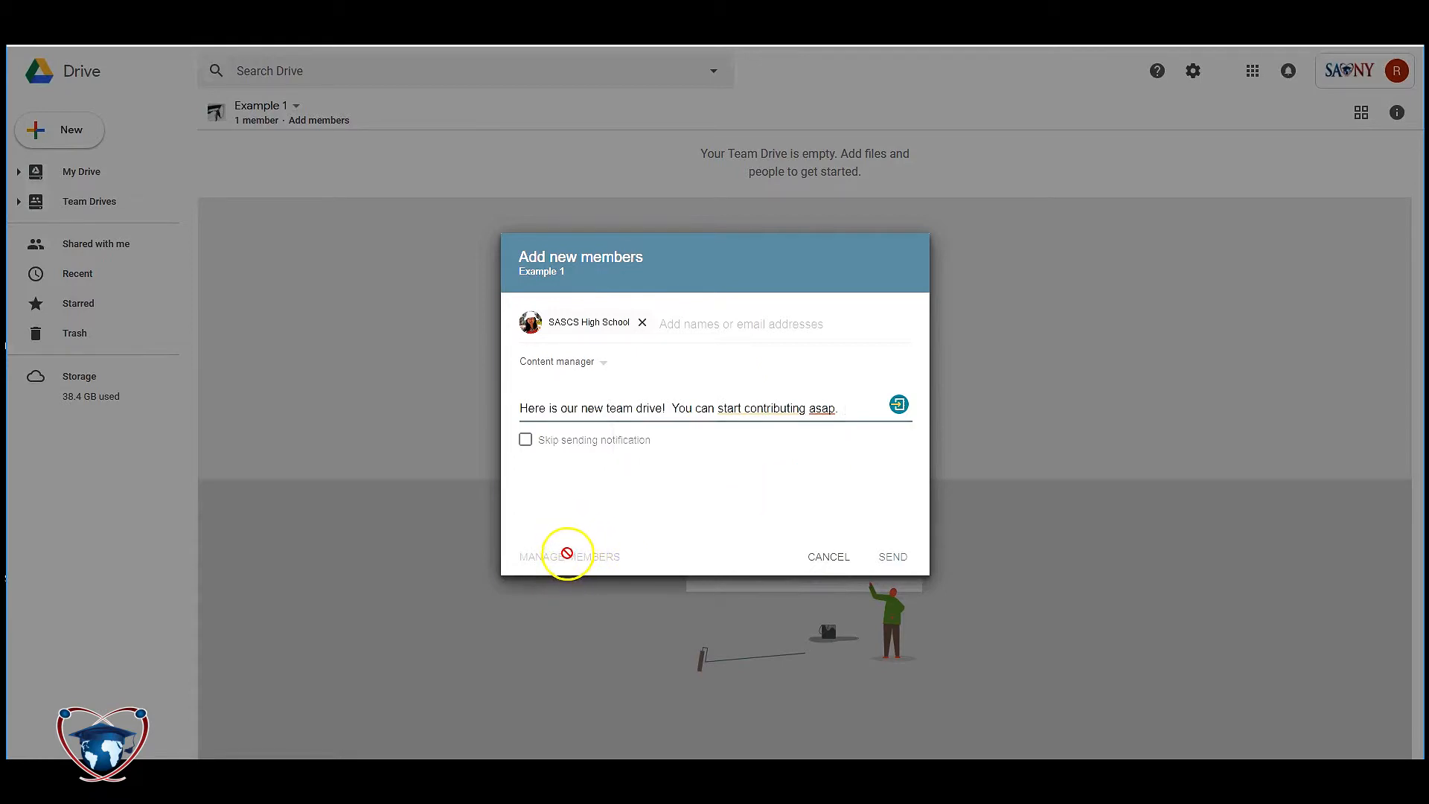
# - Replace SASCS High School with an individual user found by their address, and send the invitation
pyautogui.click(642, 322)
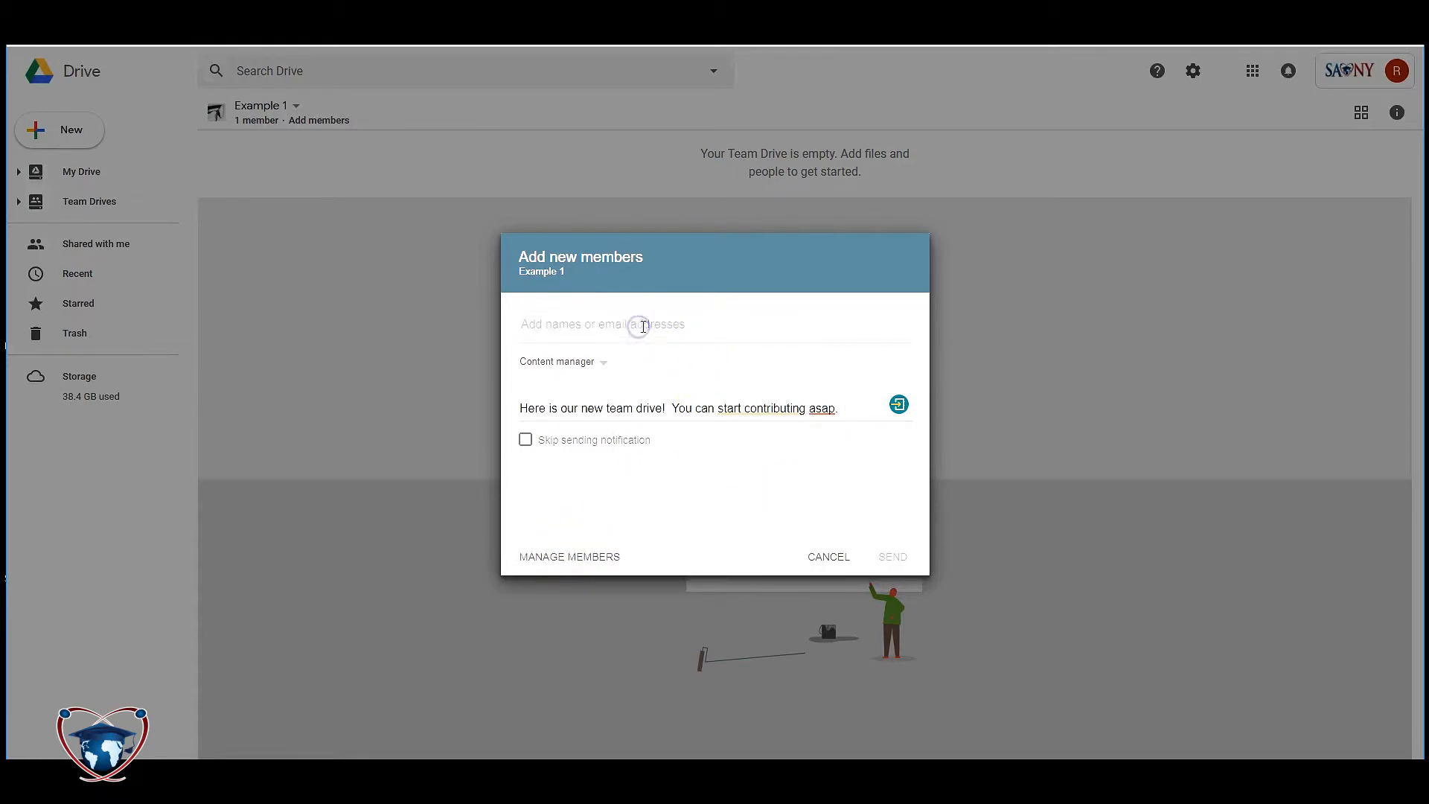
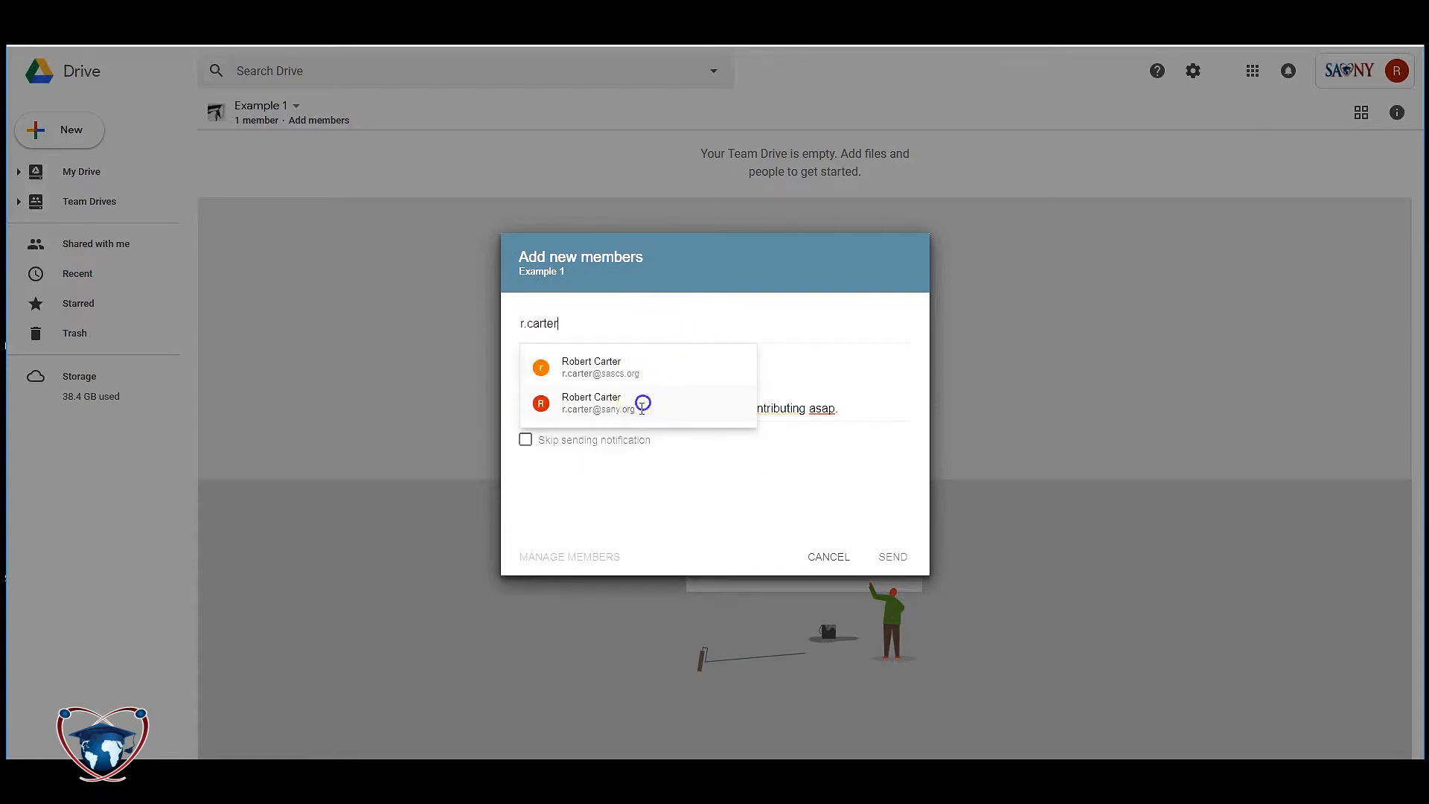
pyautogui.click(644, 405)
pyautogui.click(894, 557)
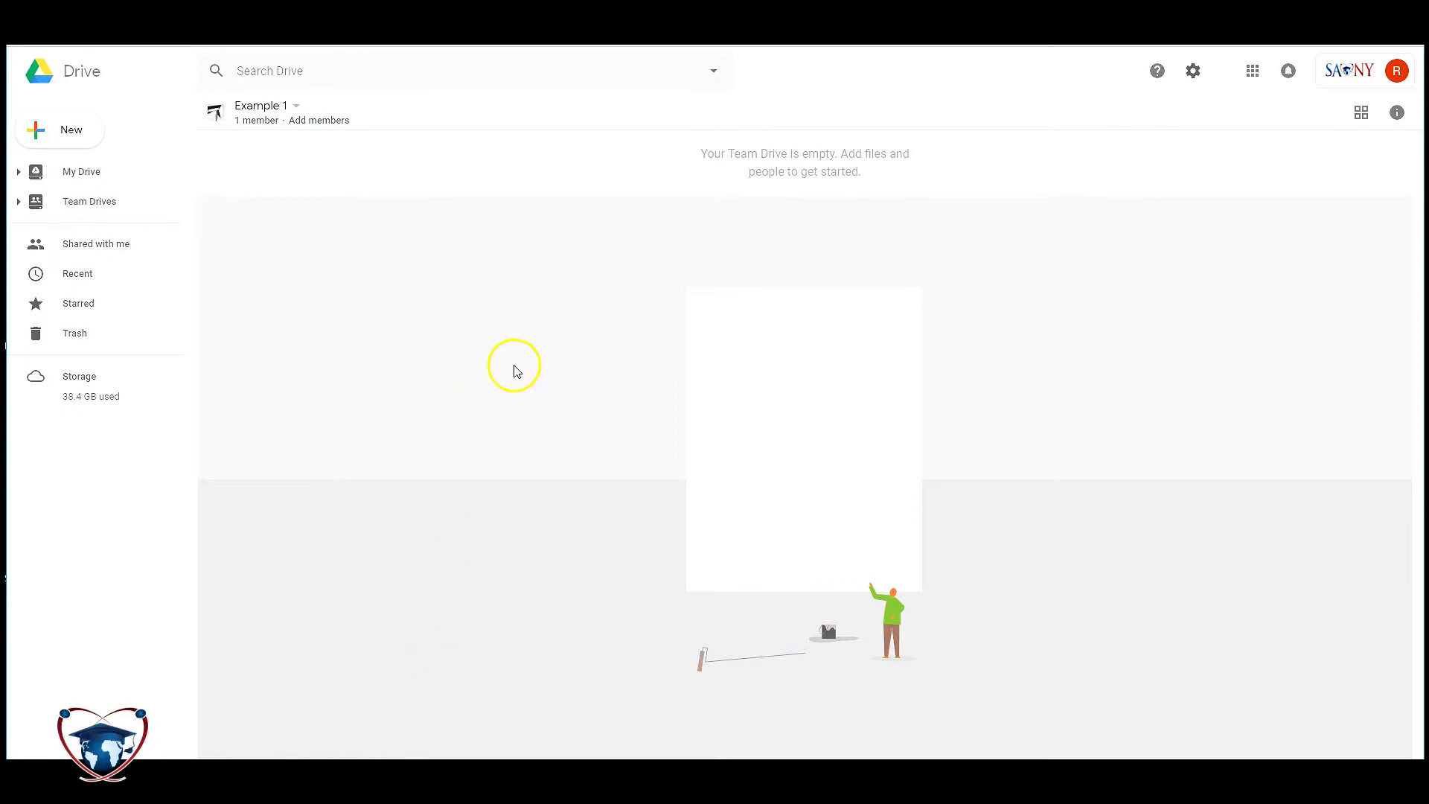
# - Dismiss the new-item menu in Example 1 and open the MS Field Trips team drive instead
pyautogui.click(370, 374)
pyautogui.rightClick(374, 292)
pyautogui.click(341, 279)
pyautogui.rightClick(352, 252)
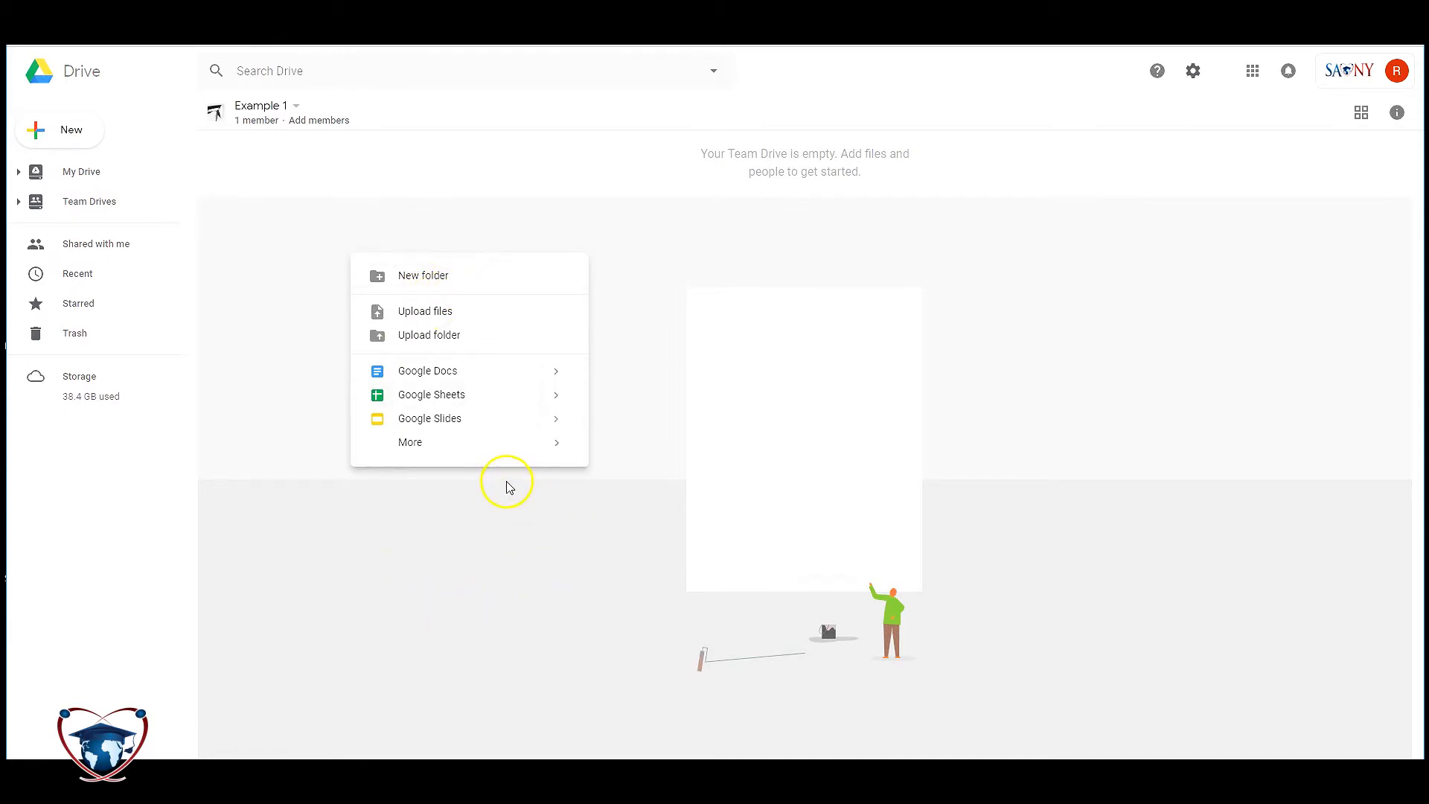
pyautogui.click(439, 524)
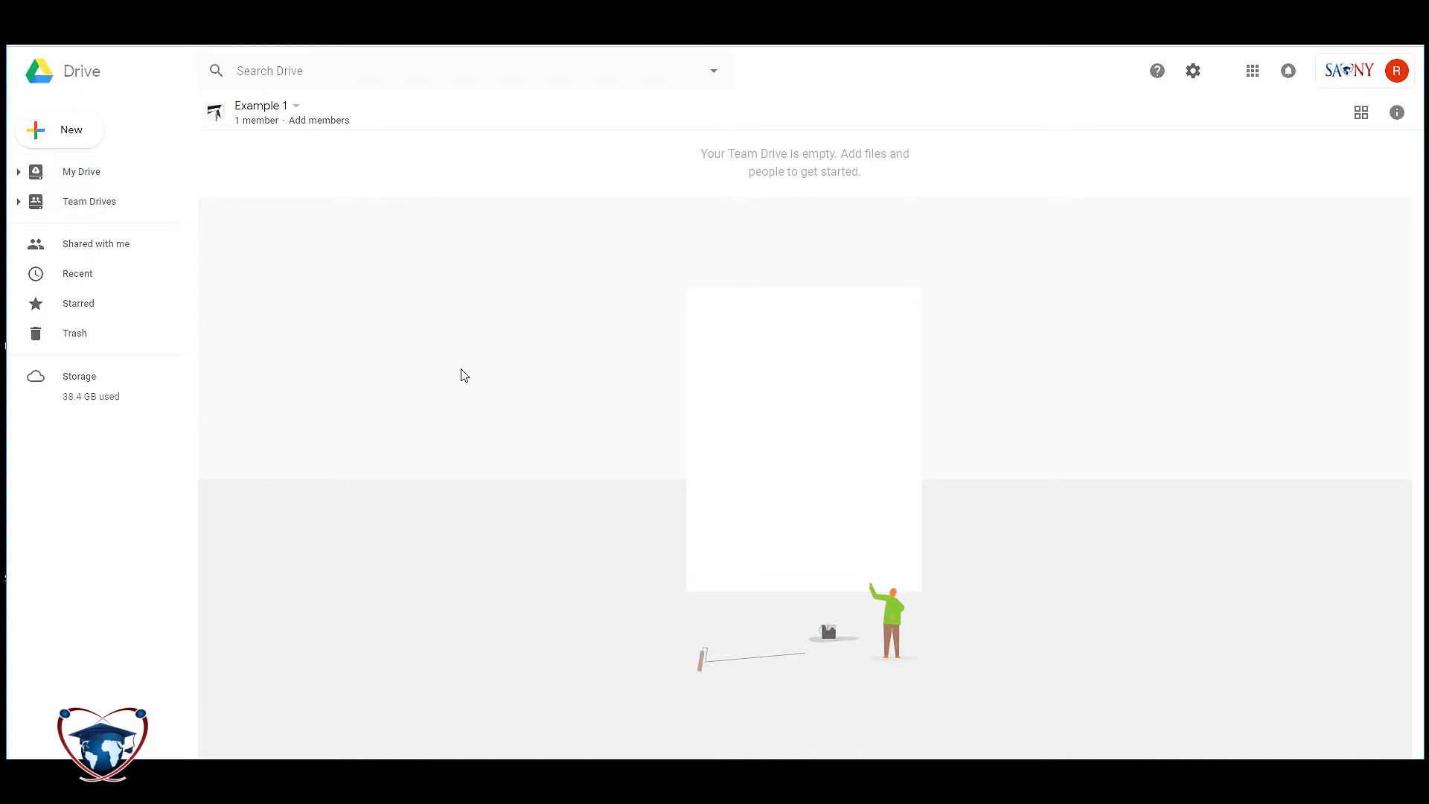
pyautogui.click(18, 202)
pyautogui.click(128, 347)
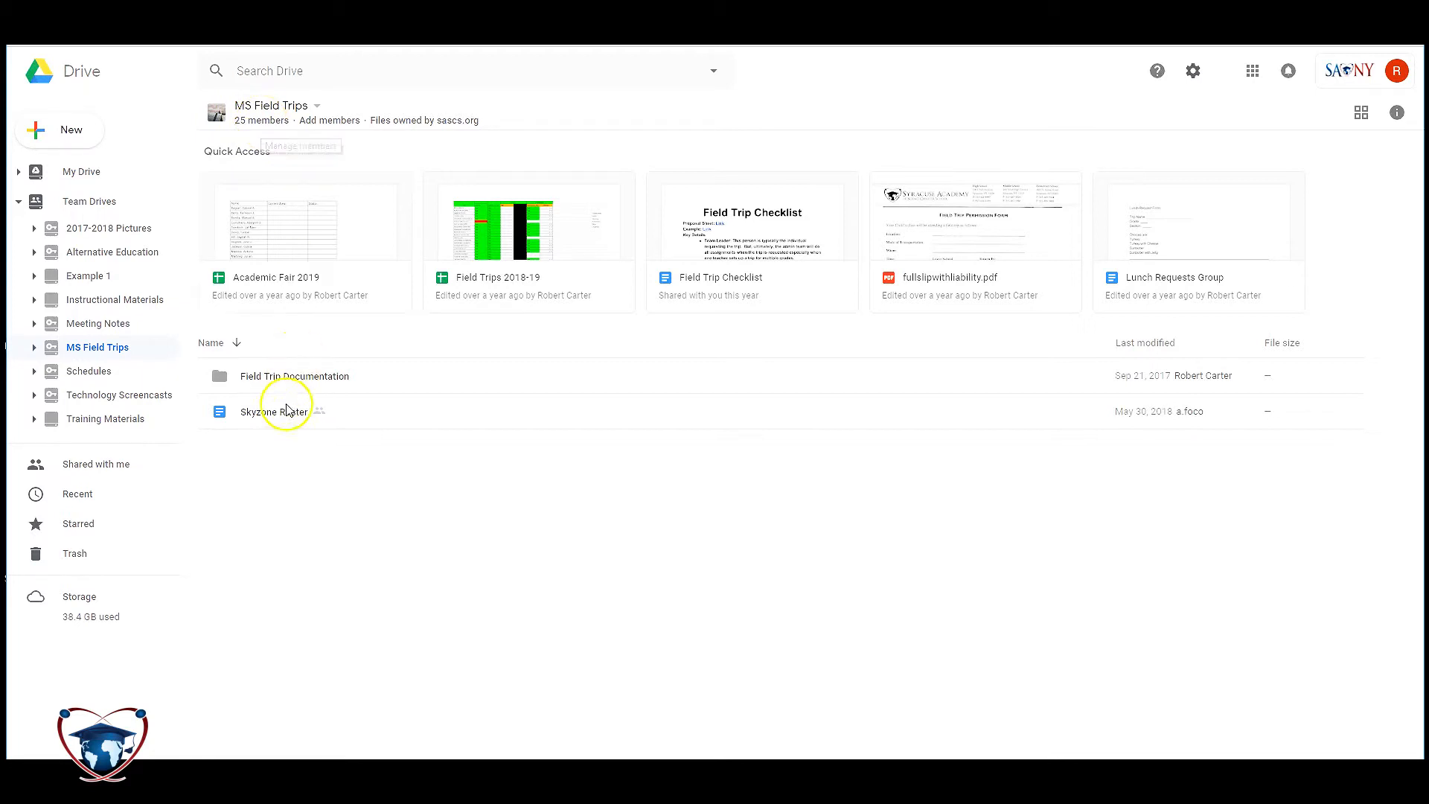
# - In MS Field Trips' 25-member list, change SAS Middle School from Manager to Viewer
pyautogui.click(318, 418)
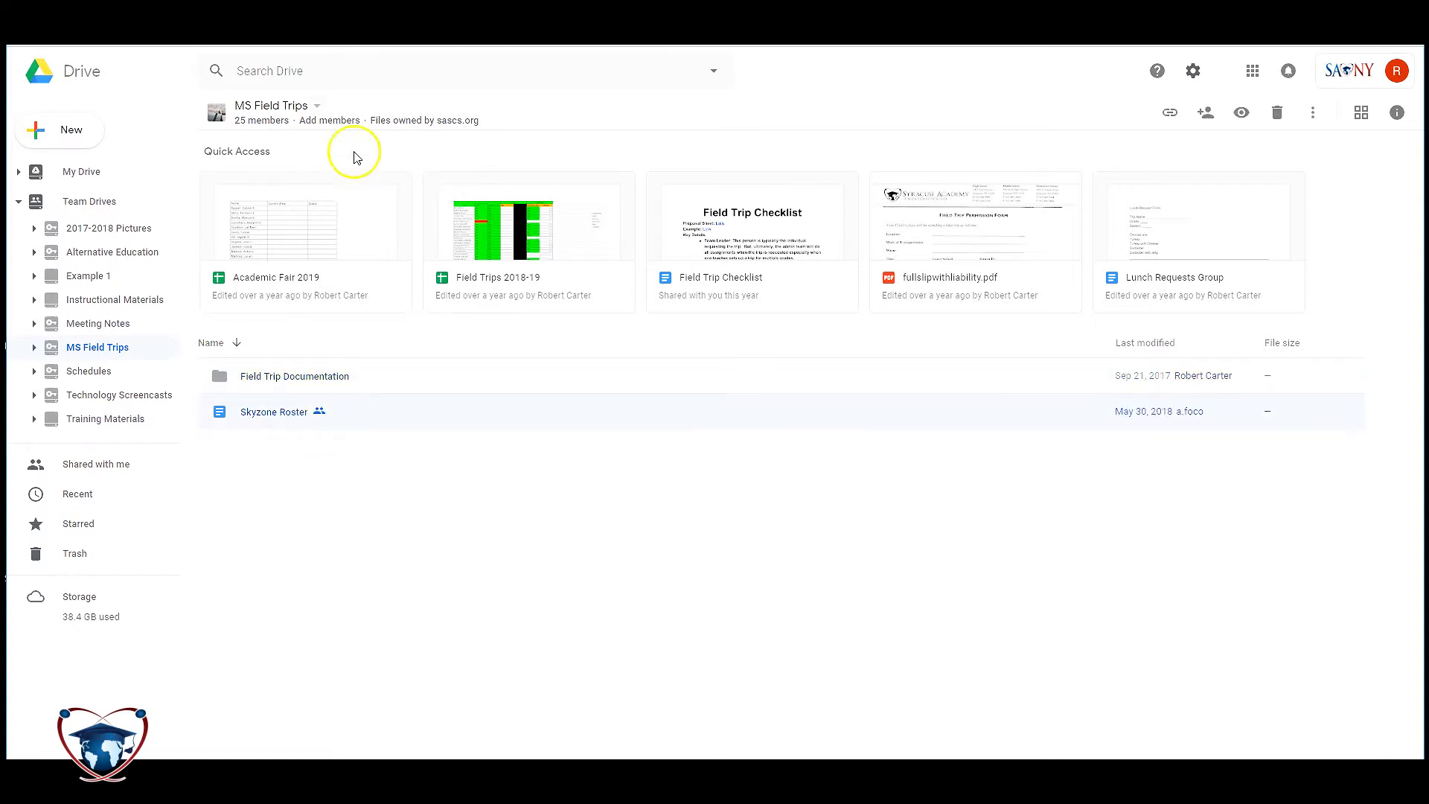
pyautogui.click(261, 121)
pyautogui.click(562, 588)
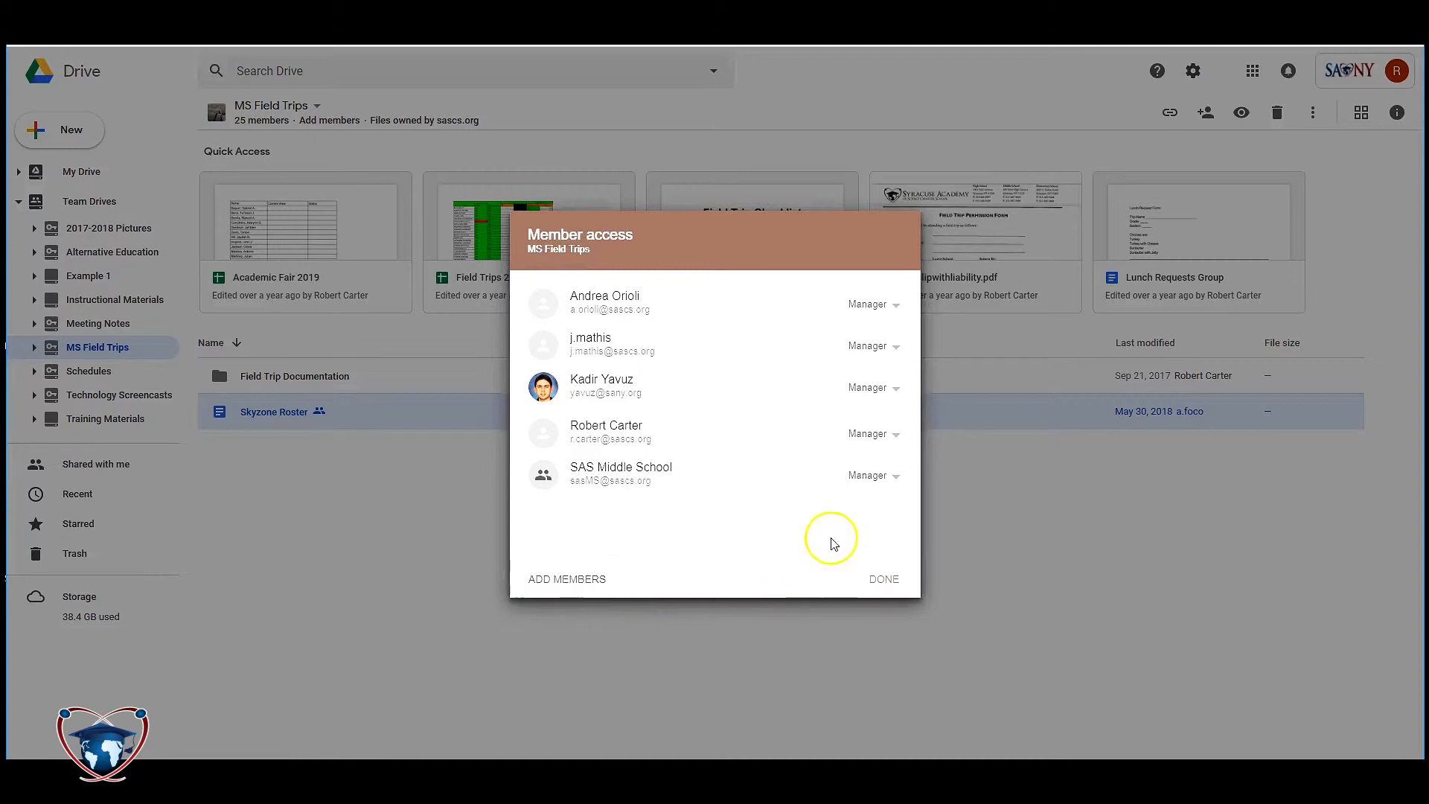
pyautogui.click(891, 476)
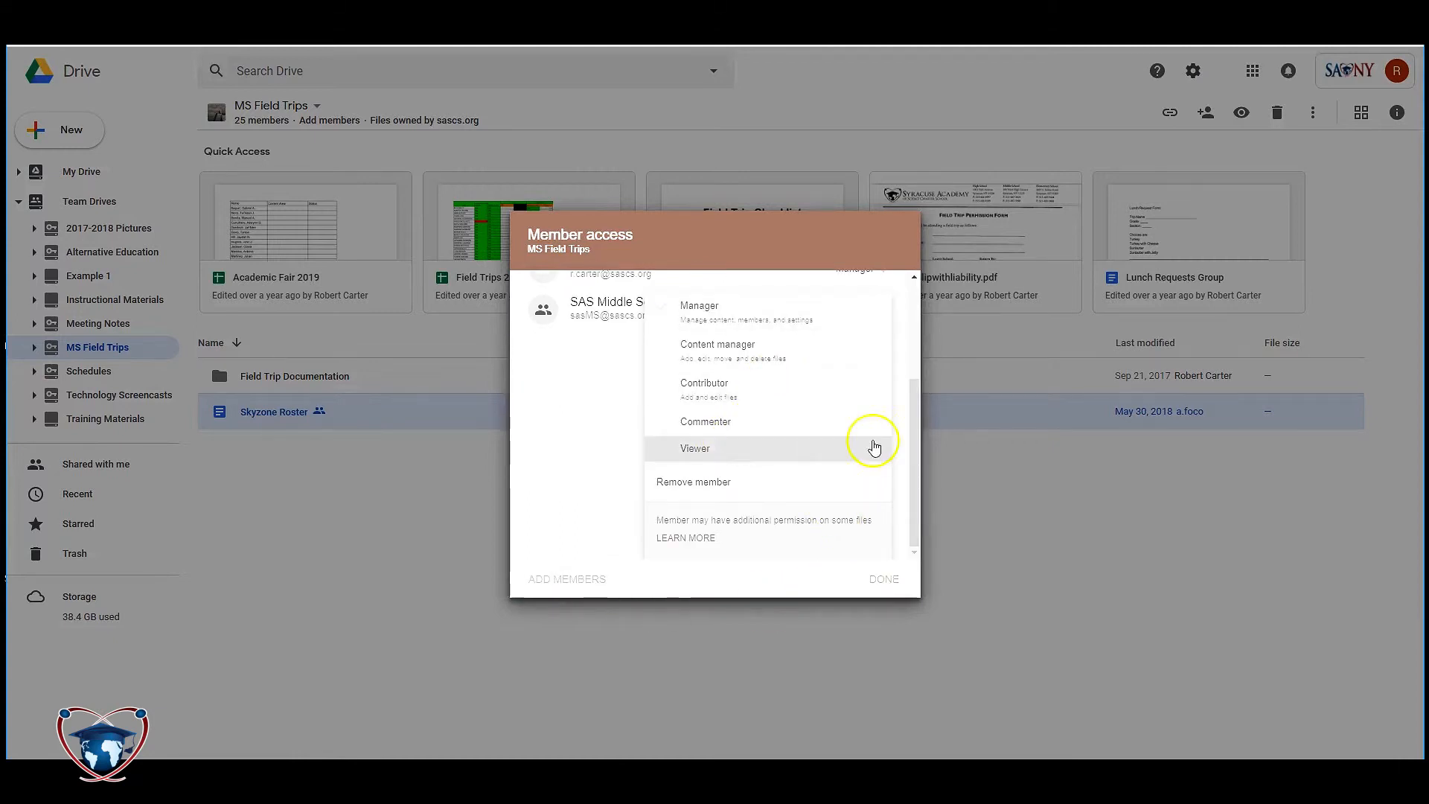
pyautogui.click(869, 447)
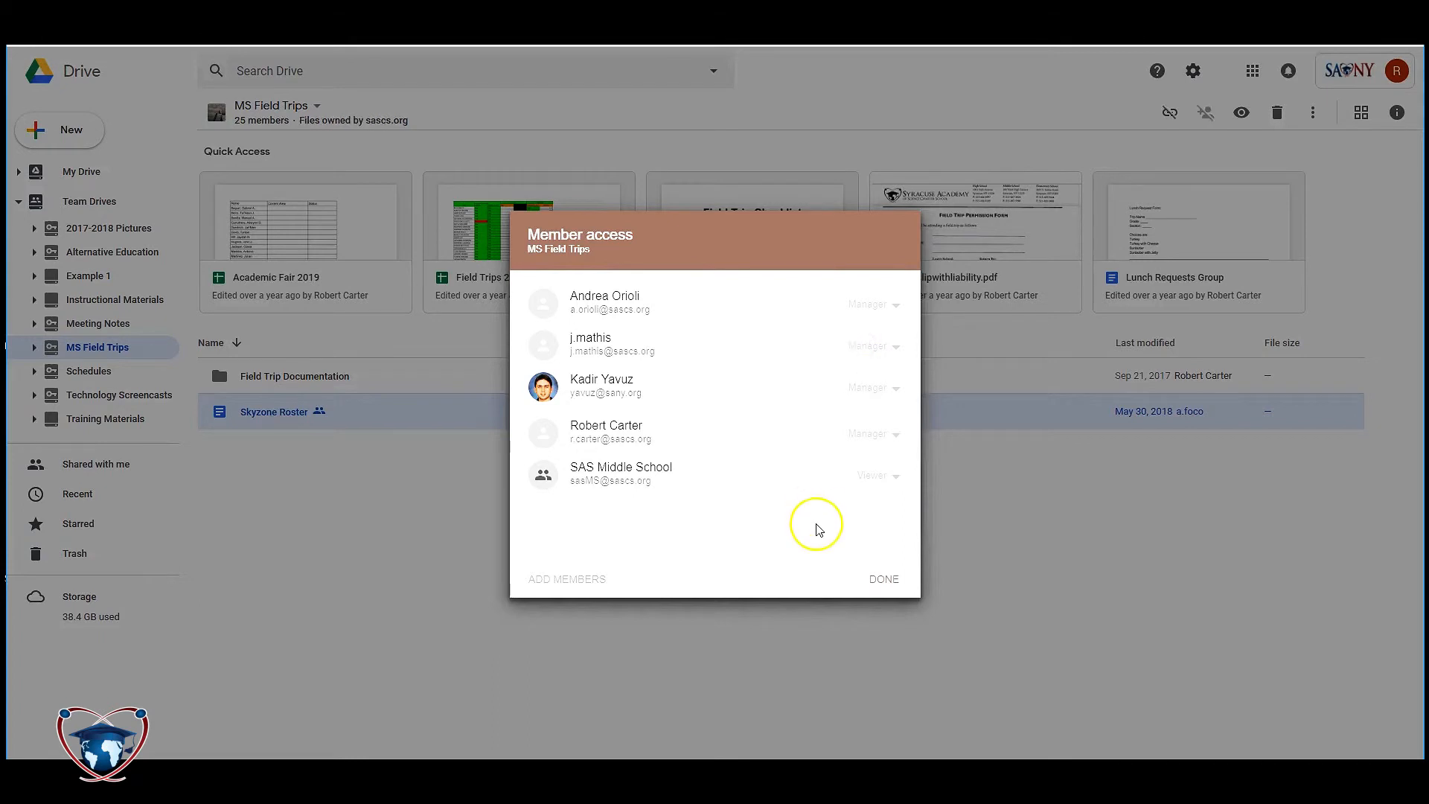
pyautogui.click(864, 579)
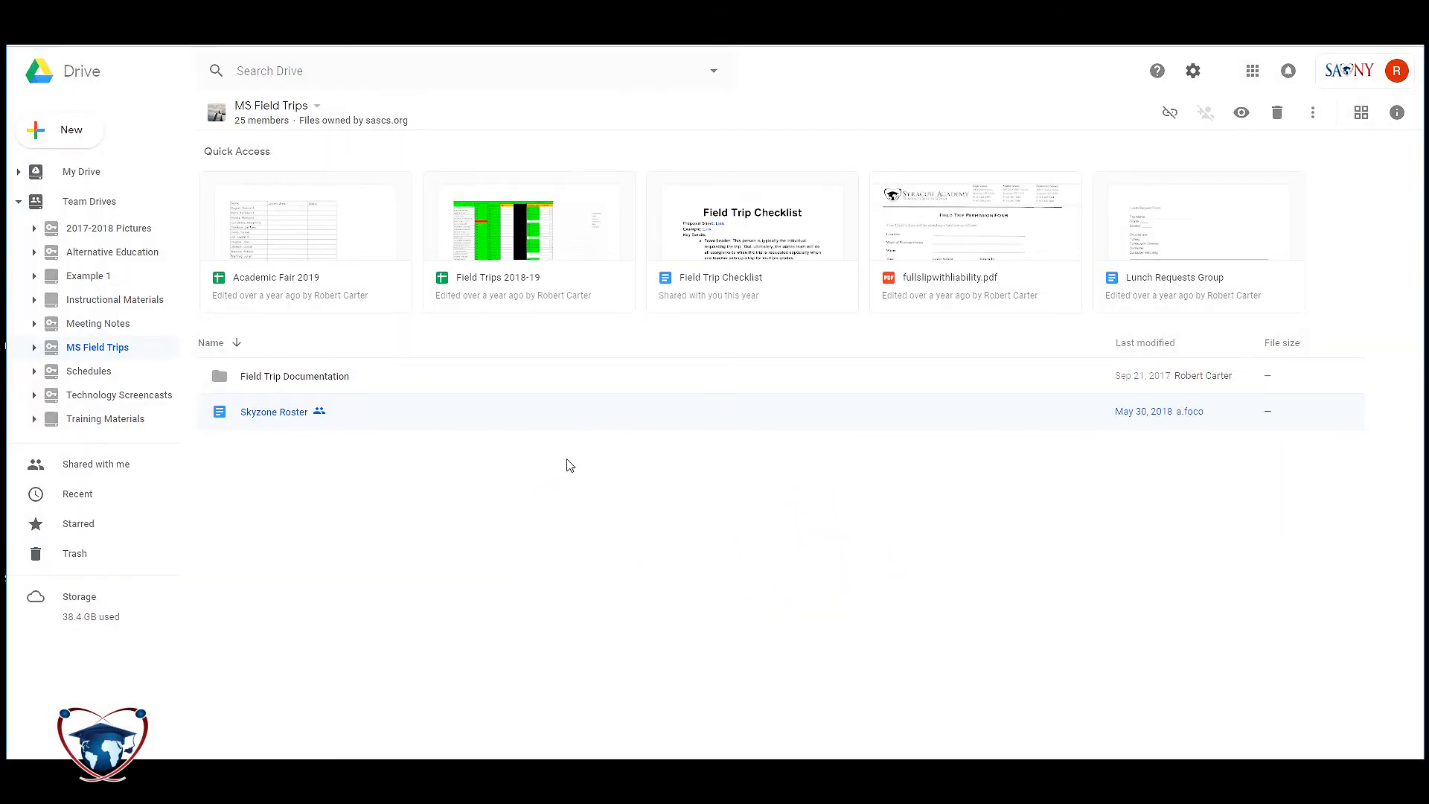
pyautogui.click(94, 348)
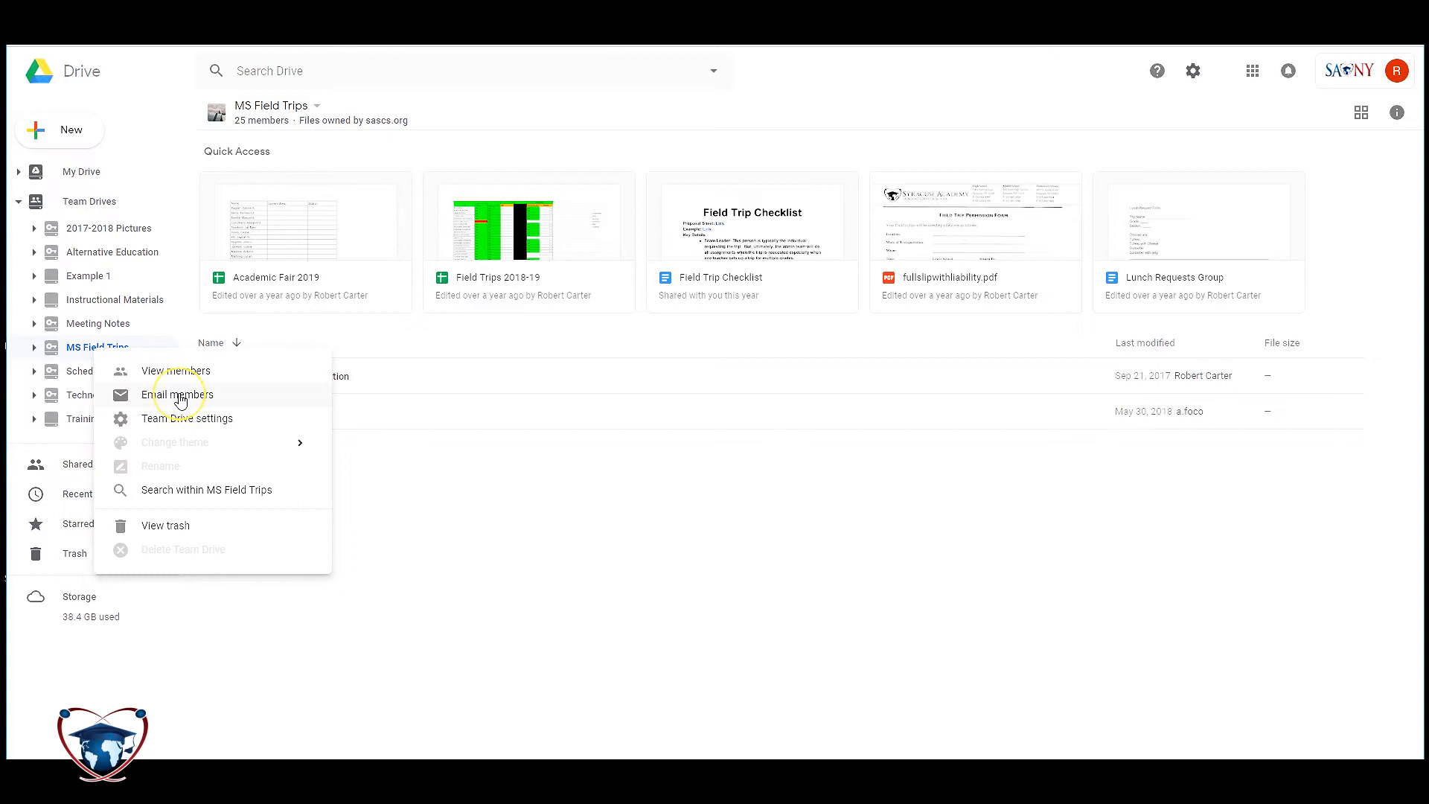
pyautogui.click(192, 375)
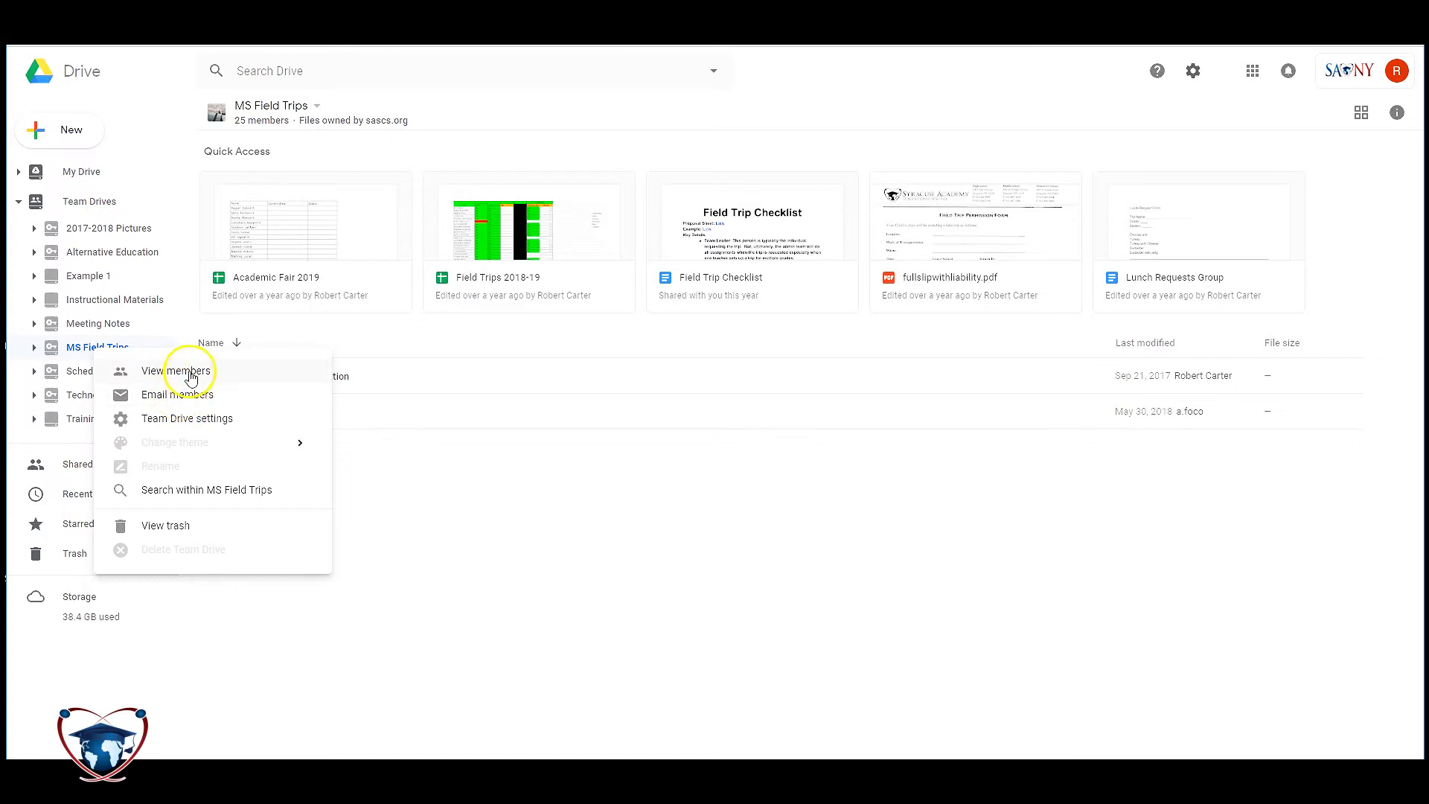
pyautogui.click(176, 422)
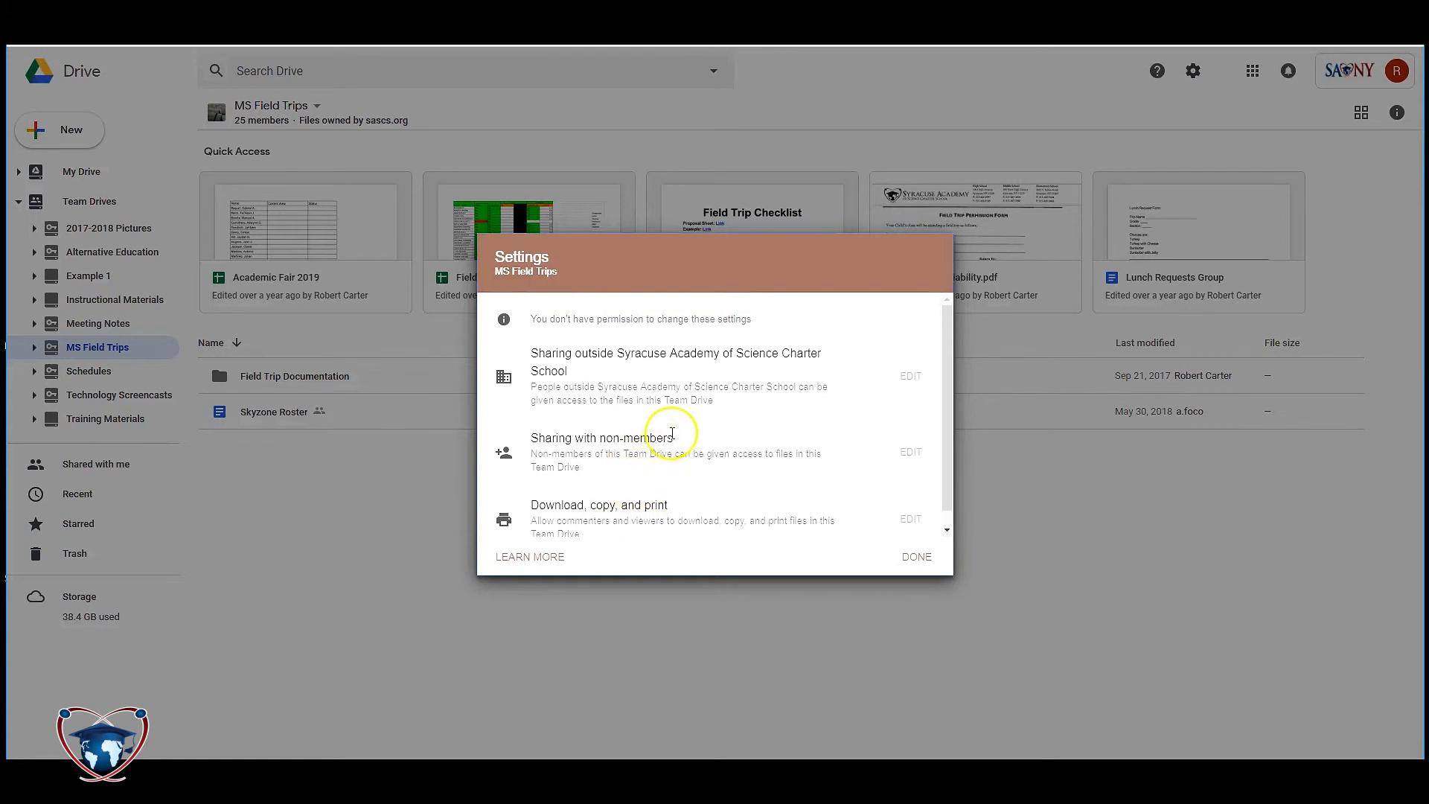
pyautogui.scroll(-1, 566, 395)
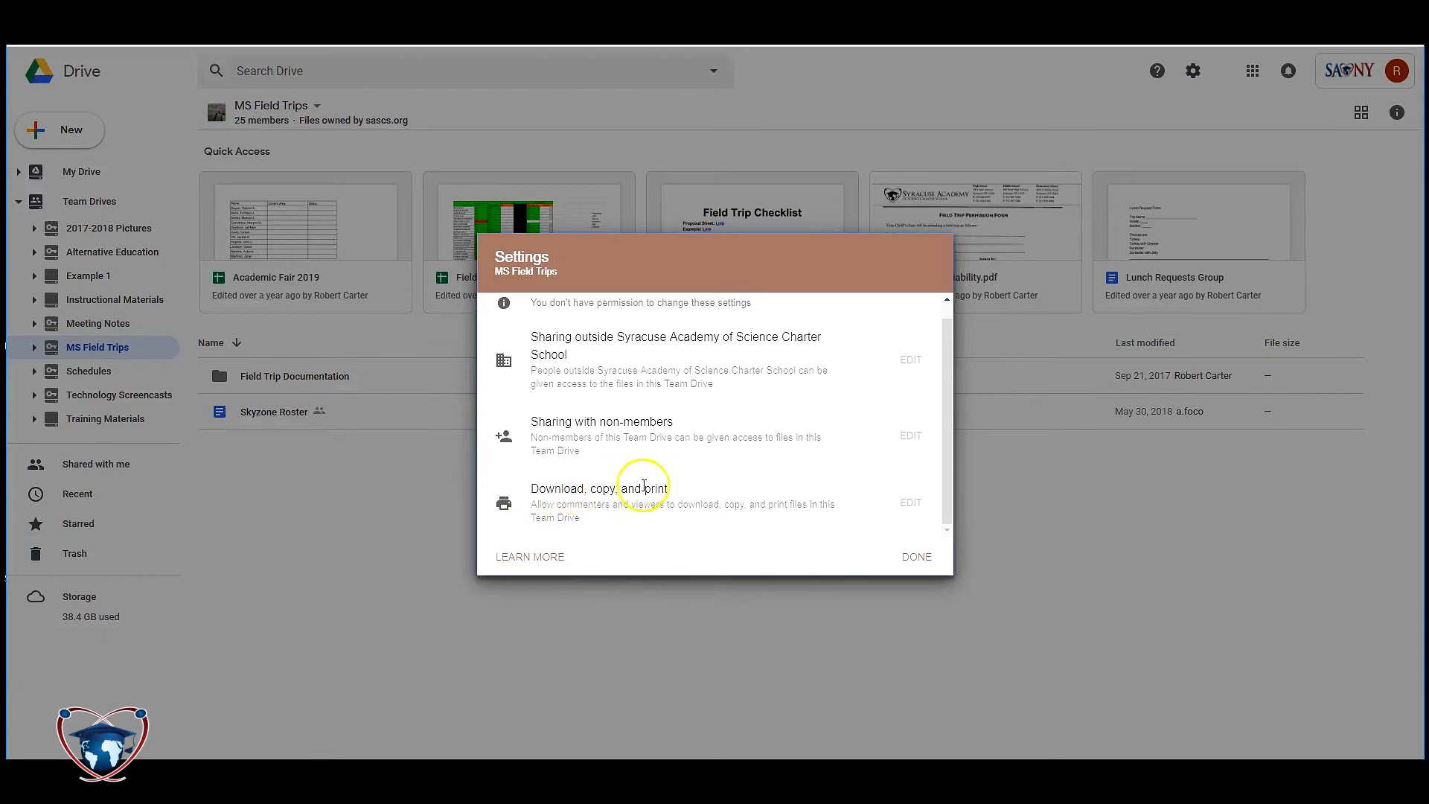
pyautogui.click(917, 558)
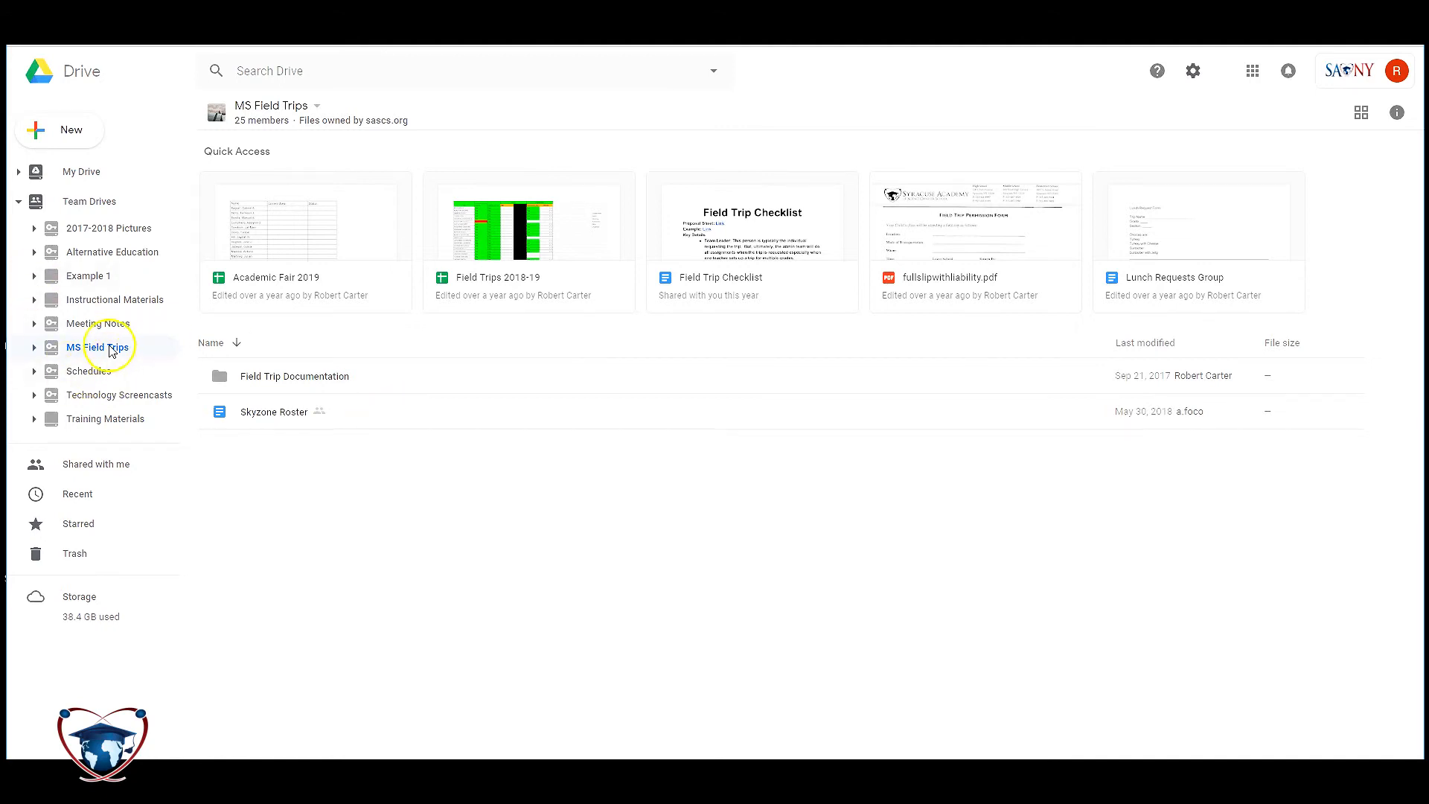
# - Open the Field Trip Documentation folder, then switch to the Meeting Notes team drive
pyautogui.doubleClick(255, 378)
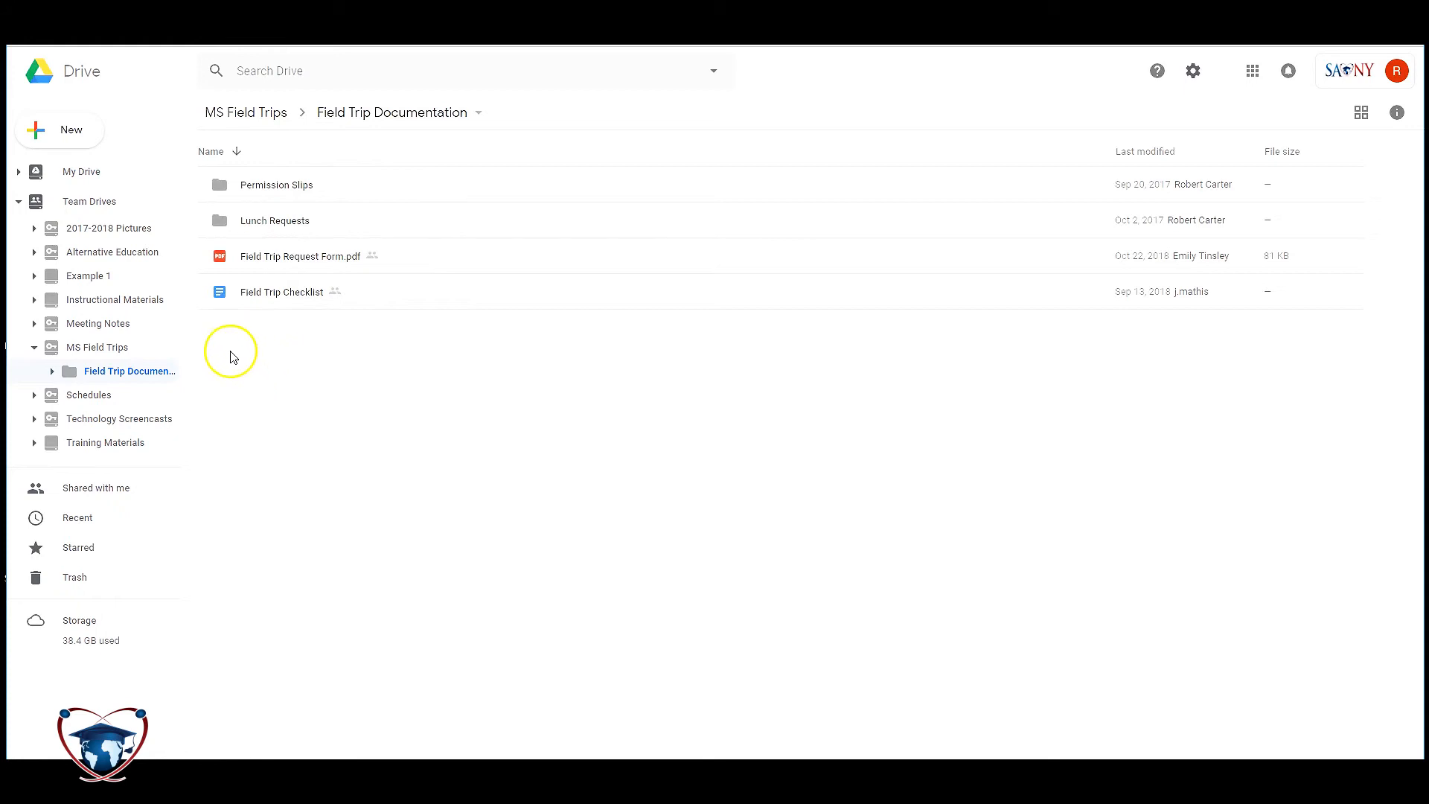
pyautogui.click(113, 325)
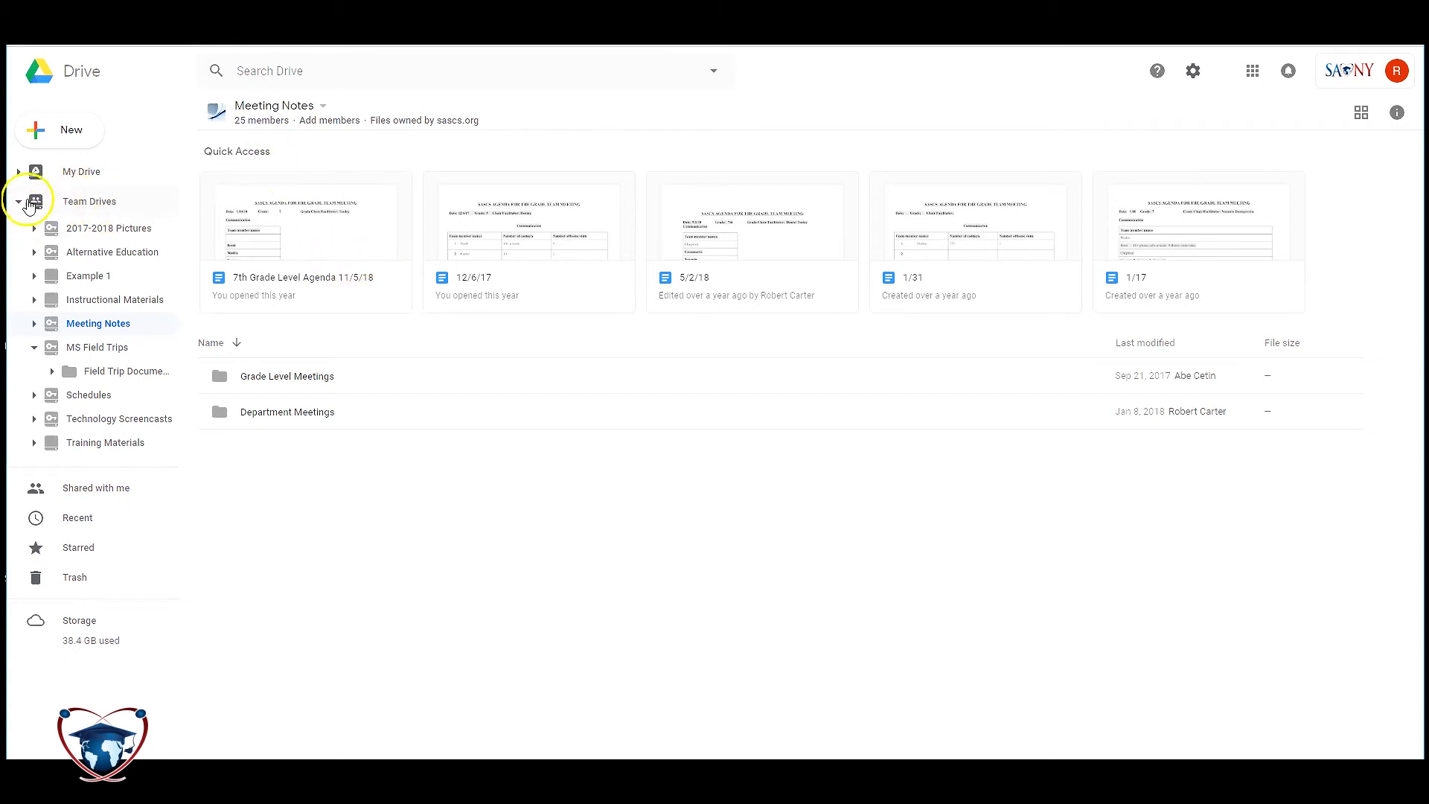
pyautogui.click(26, 202)
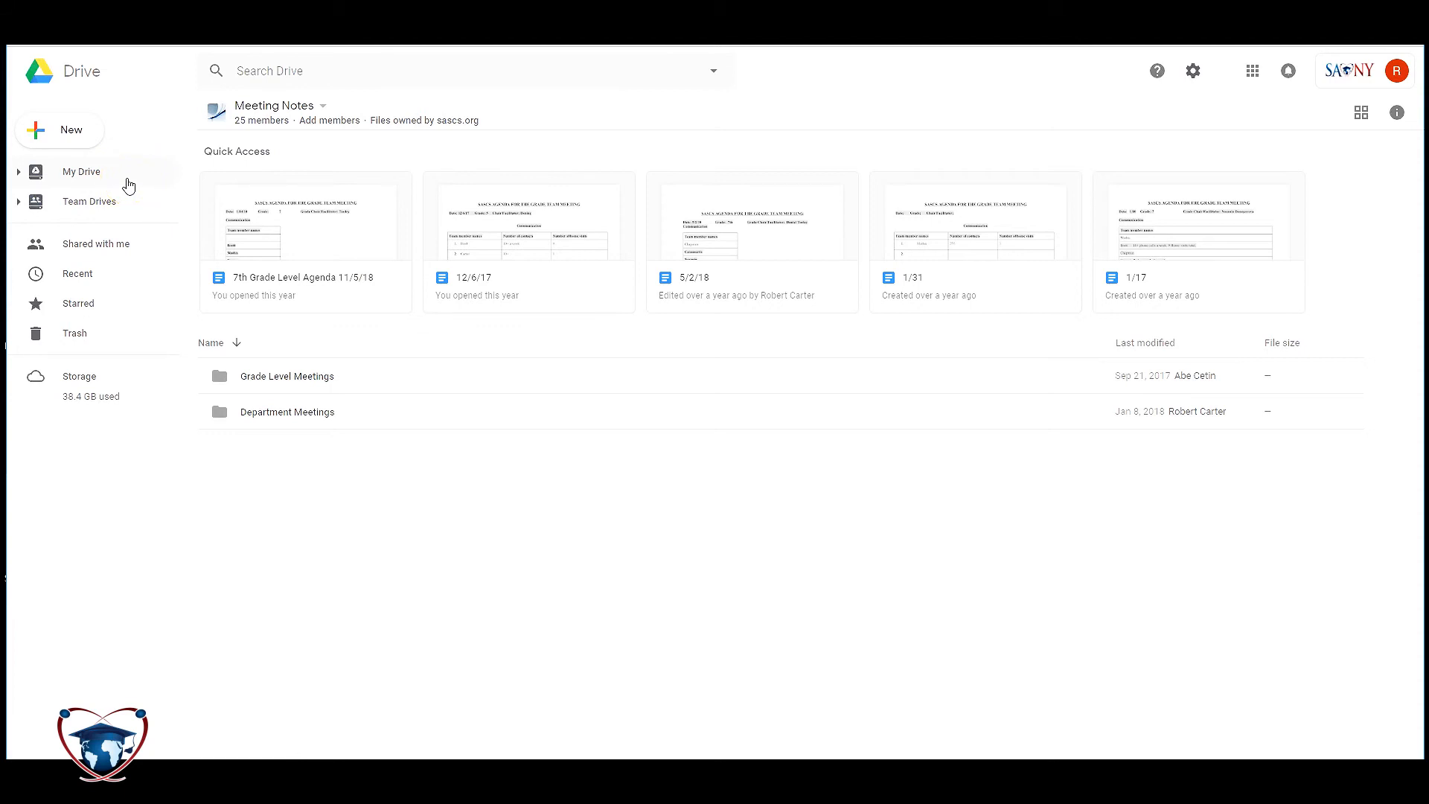
pyautogui.click(20, 202)
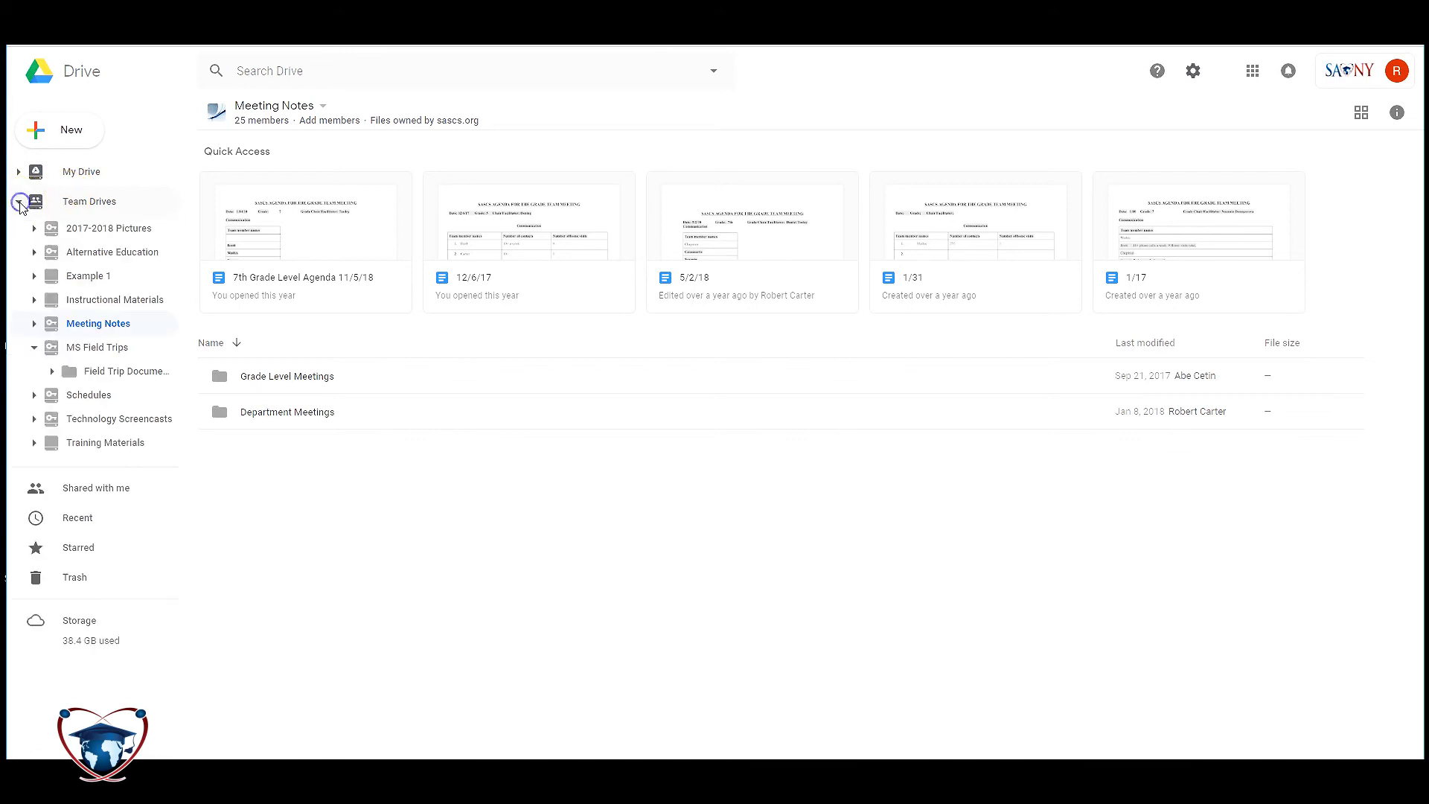
pyautogui.click(102, 322)
pyautogui.rightClick(66, 324)
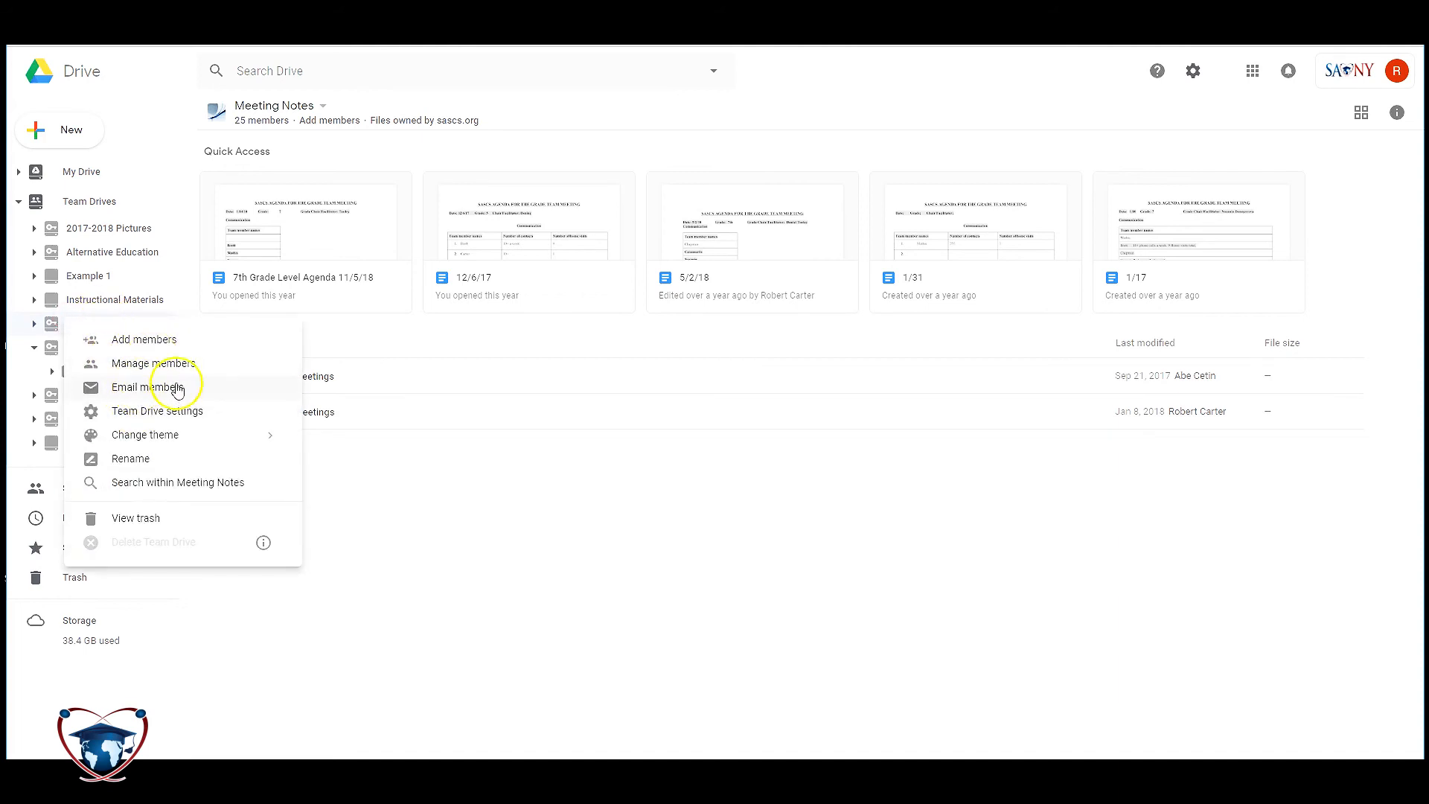
pyautogui.click(507, 469)
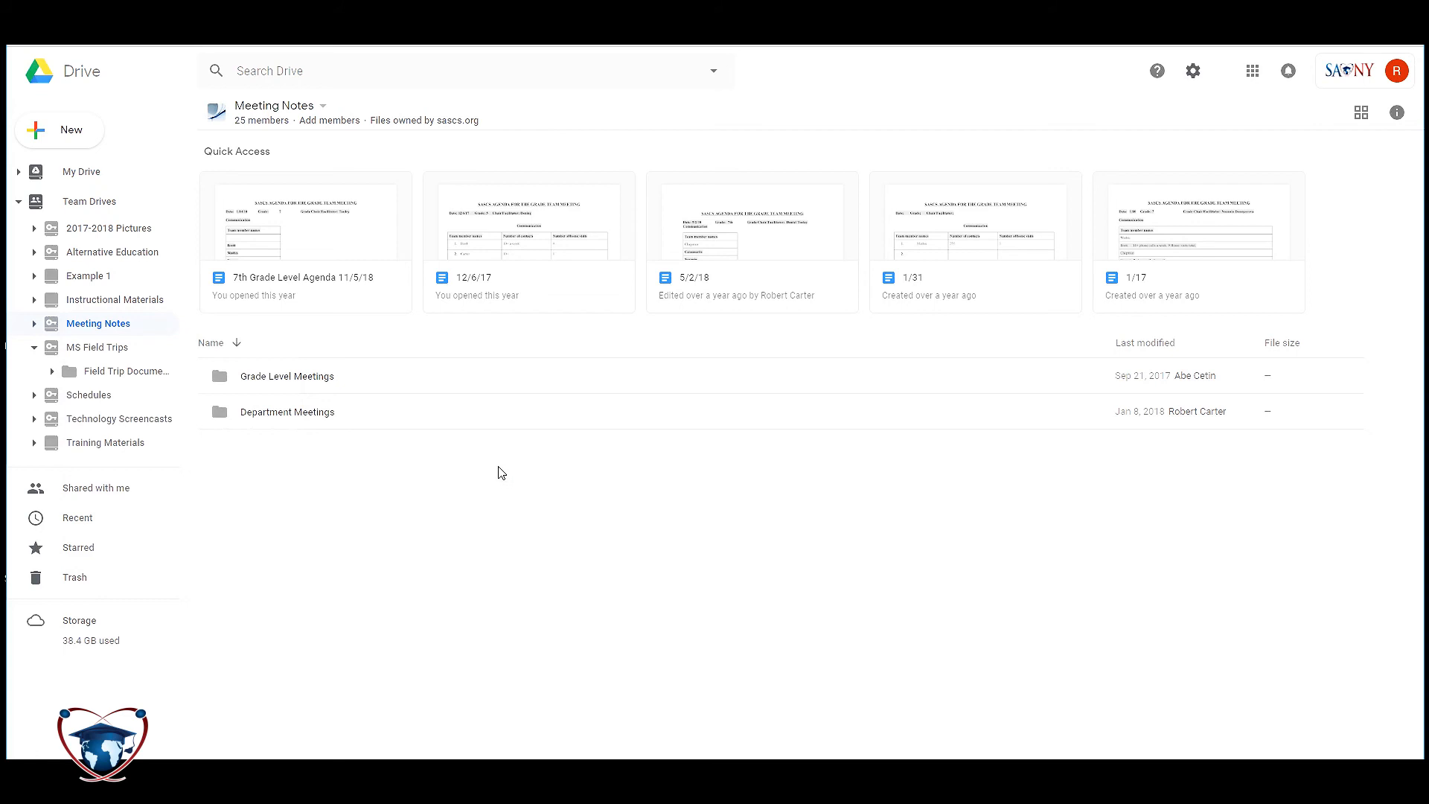